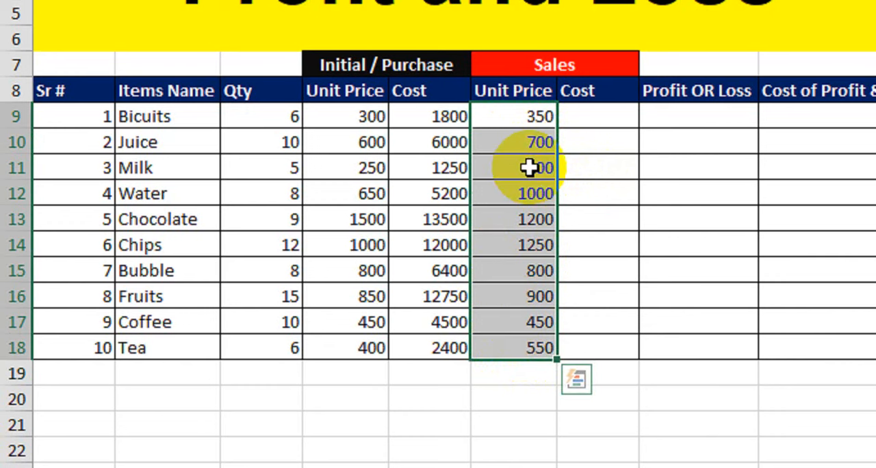
# Enter a formula in the Bicuits row's sales Cost cell that multiplies the quantity C9 by the sales unit price.
pyautogui.click(586, 122)
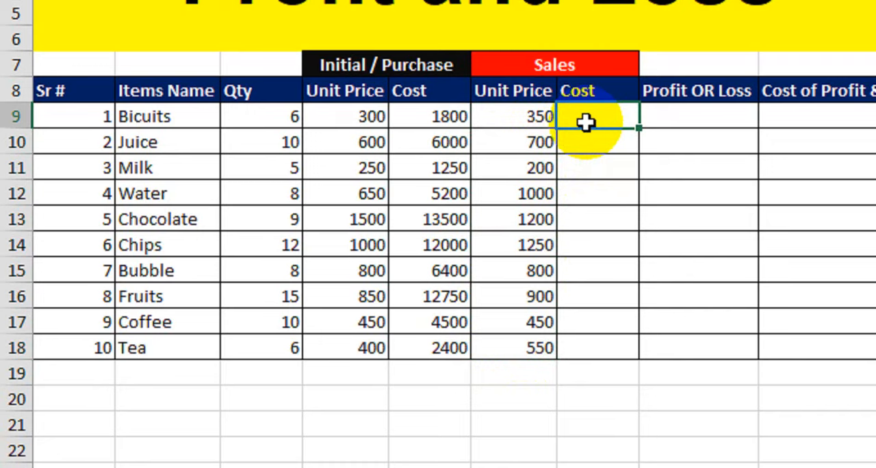
pyautogui.write('=')
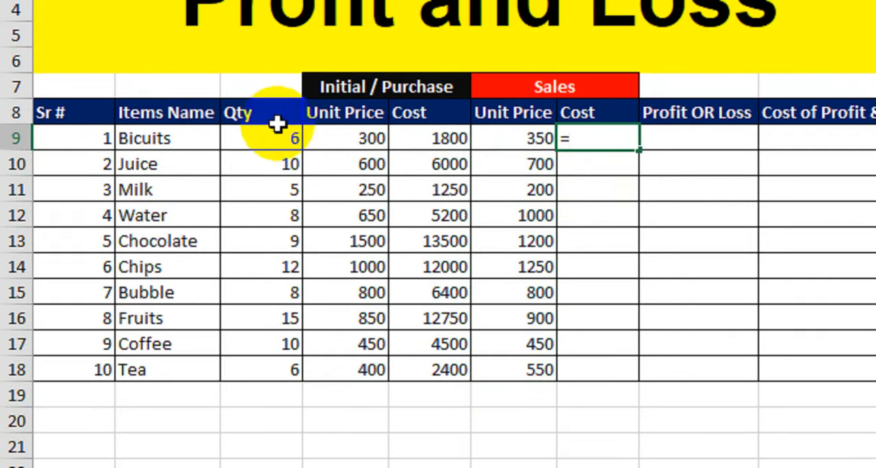
pyautogui.click(270, 139)
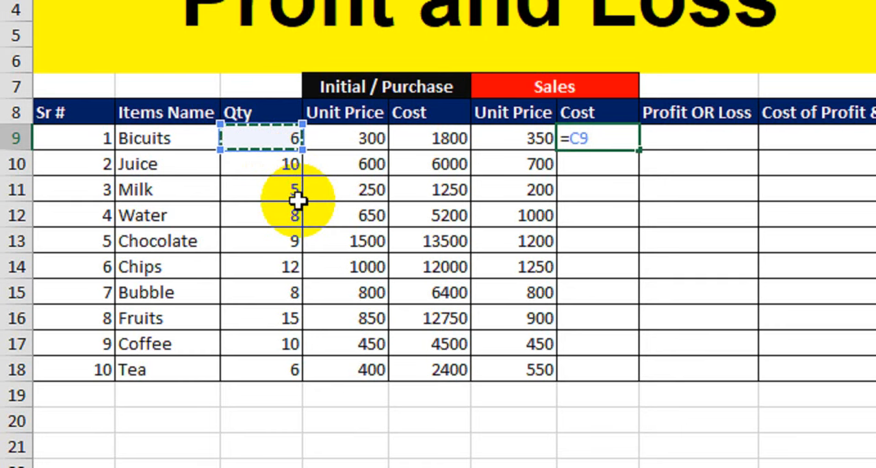
pyautogui.write('*')
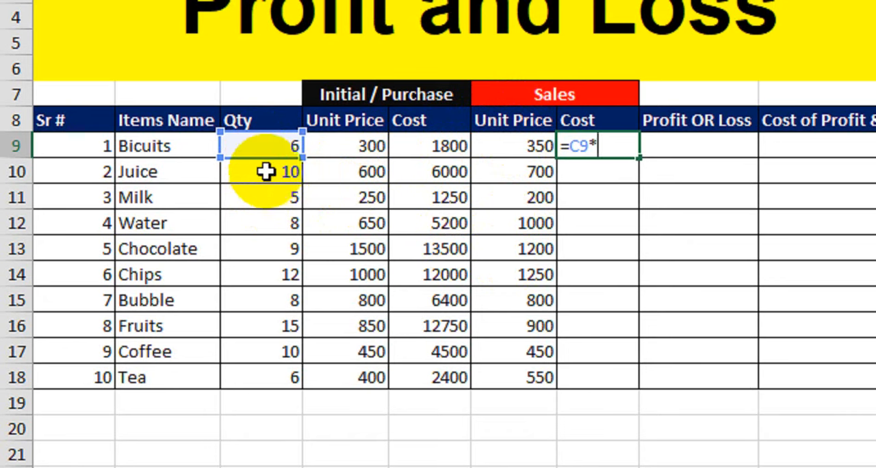
pyautogui.click(506, 147)
pyautogui.press('Return')
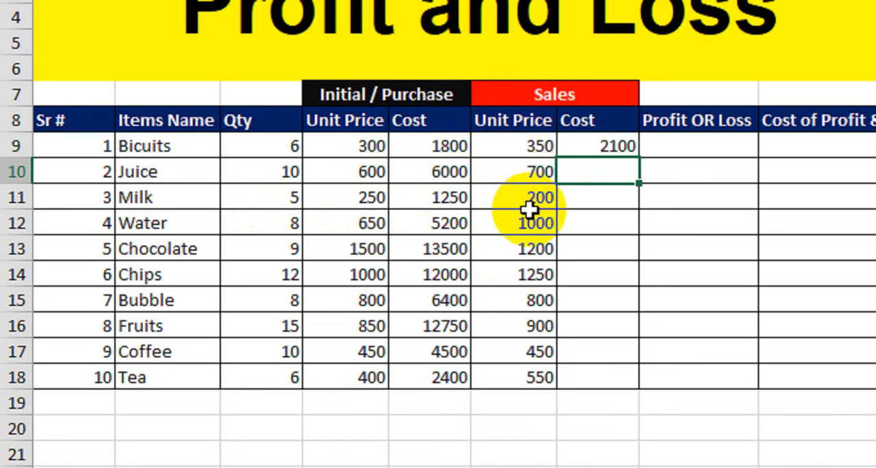
# Fill the sales Cost formula from the Bicuits row down through the Tea row.
pyautogui.click(587, 146)
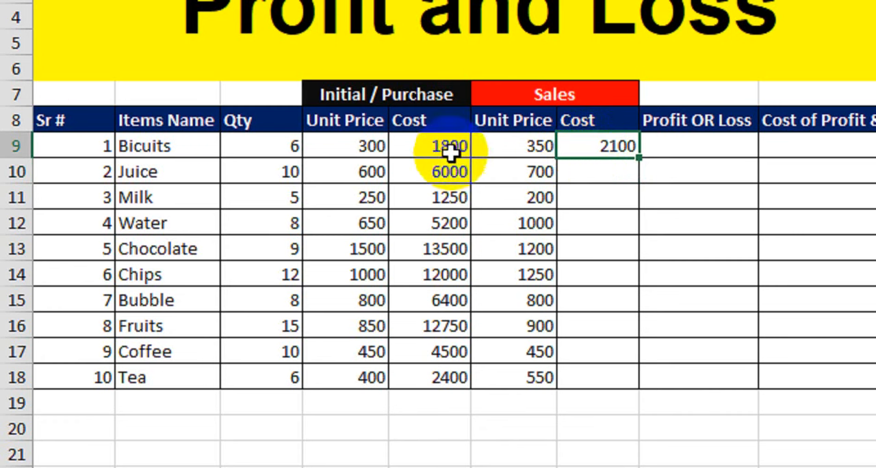
pyautogui.click(369, 147)
pyautogui.click(432, 149)
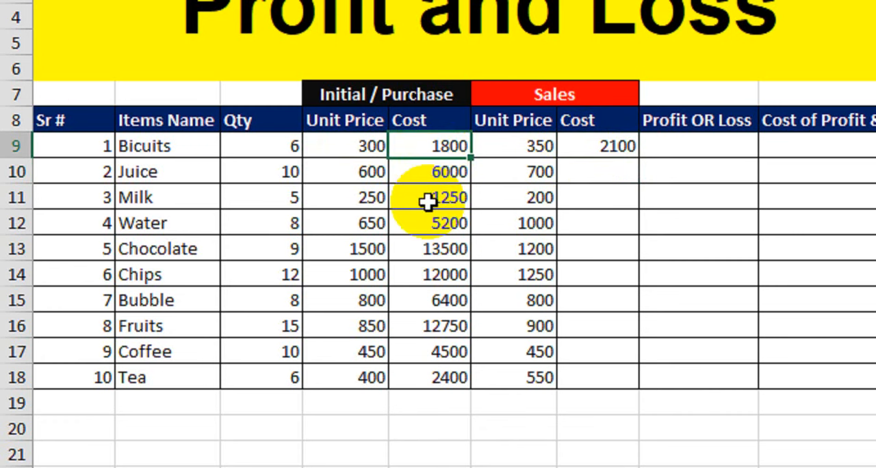
pyautogui.click(534, 152)
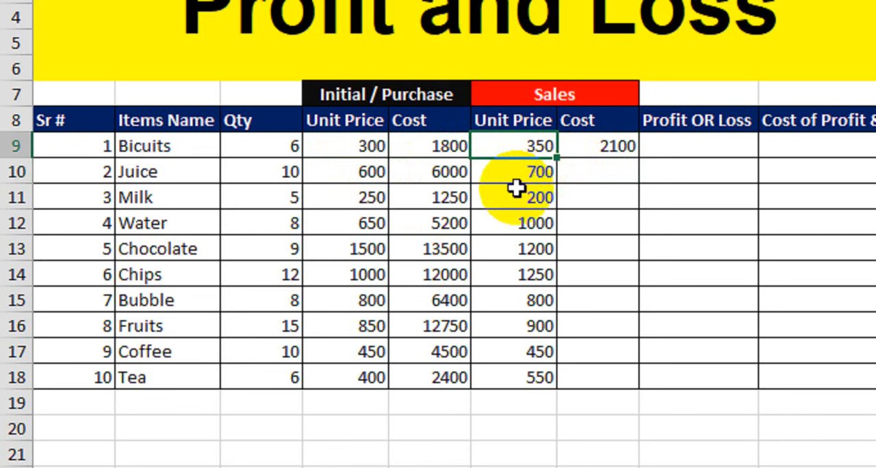
pyautogui.click(607, 146)
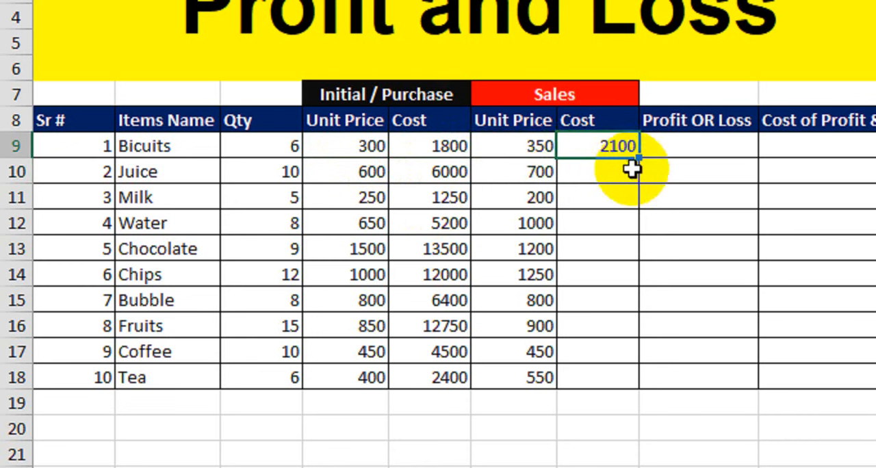
pyautogui.moveTo(643, 157); pyautogui.dragTo(635, 370)
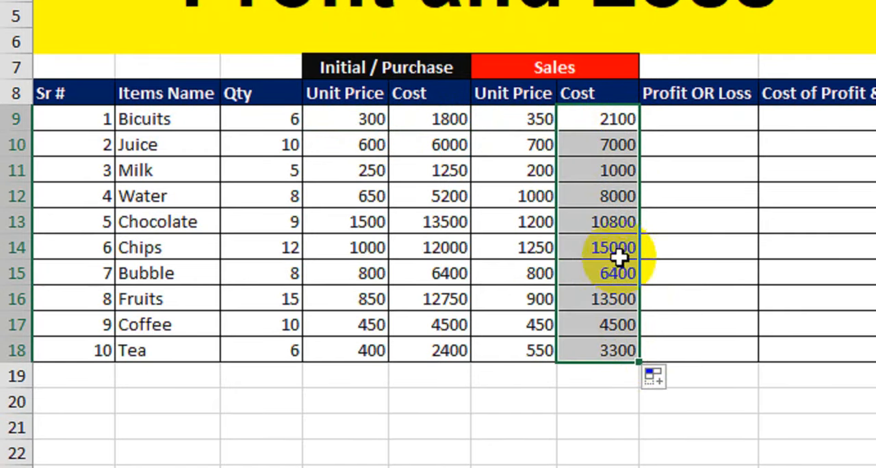
# Start an IF formula in the Bicuits row's Profit OR Loss cell that returns "Profit" when G9>E9.
pyautogui.click(693, 123)
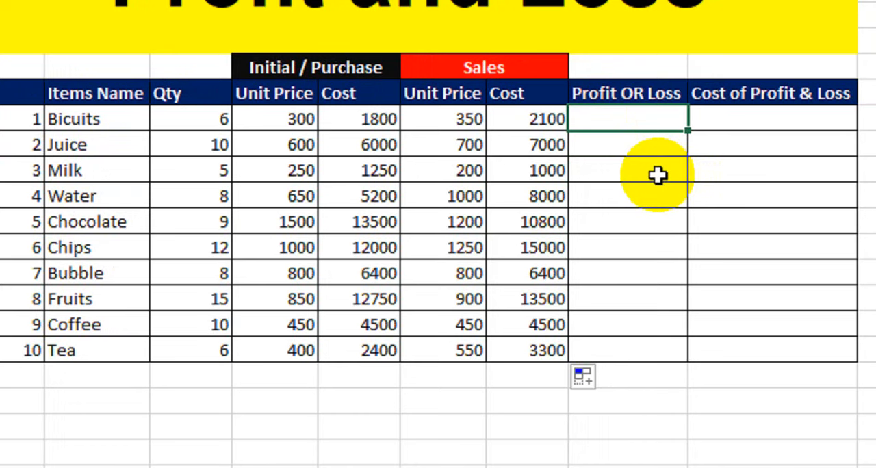
pyautogui.write('=IF(')
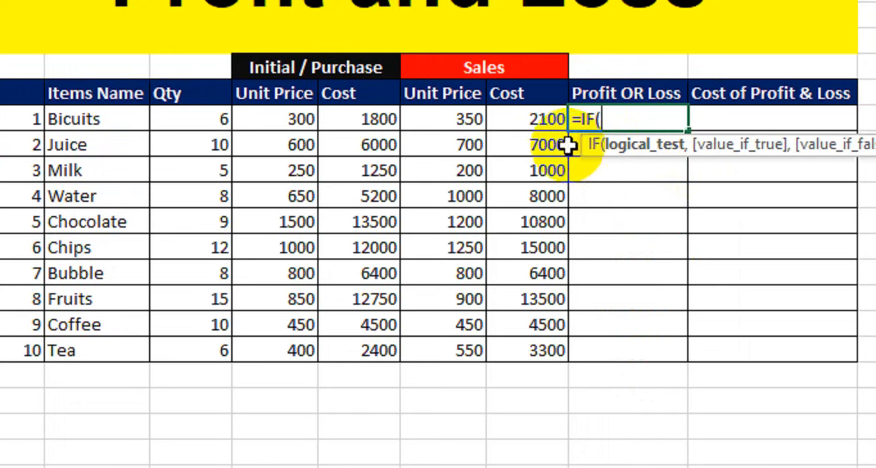
pyautogui.click(536, 121)
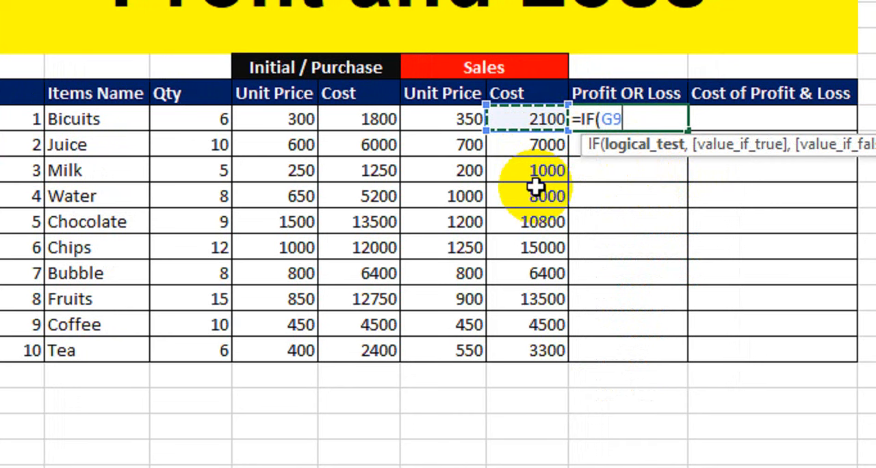
pyautogui.write('>')
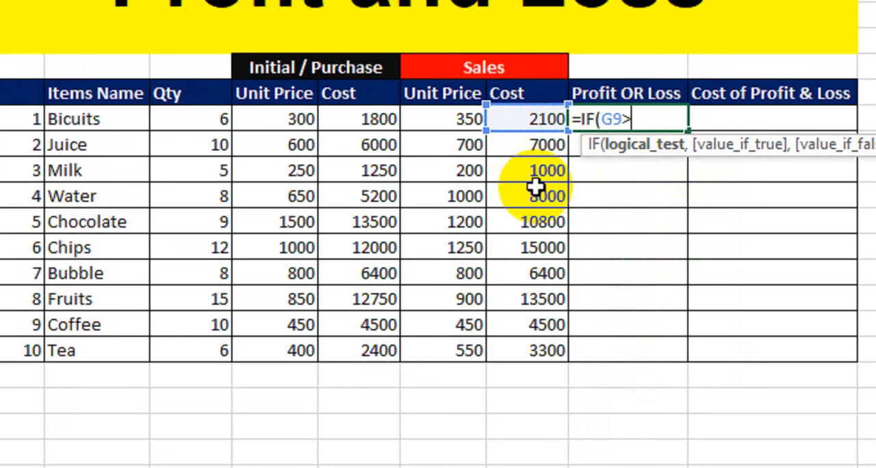
pyautogui.click(348, 123)
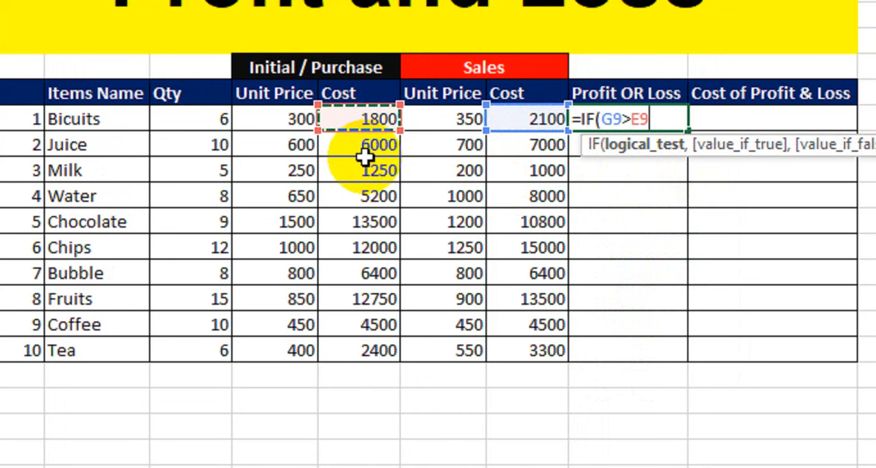
pyautogui.write(',')
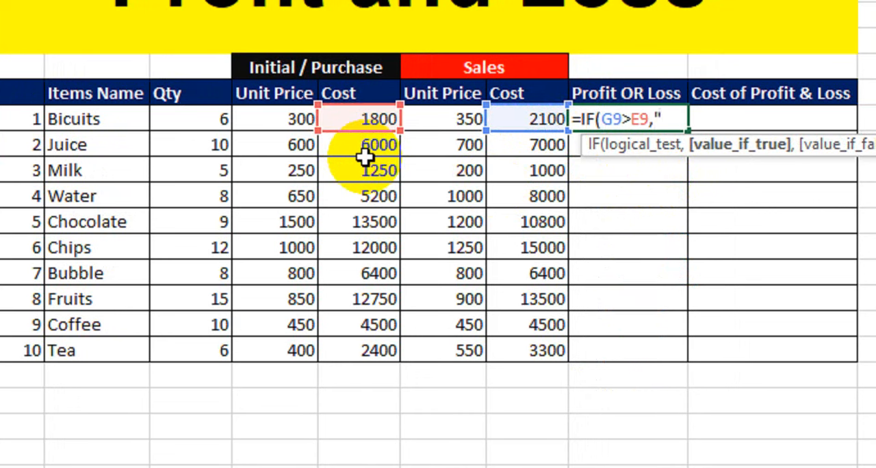
pyautogui.write('"Profit')
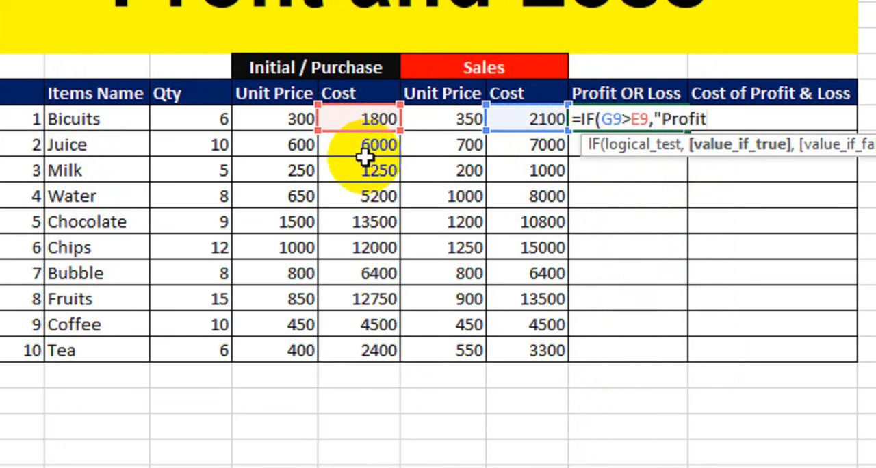
pyautogui.write('",')
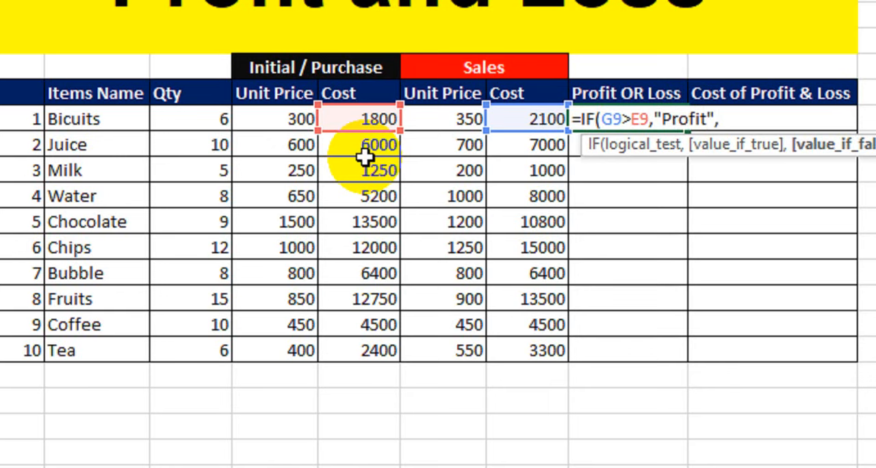
pyautogui.write('if(')
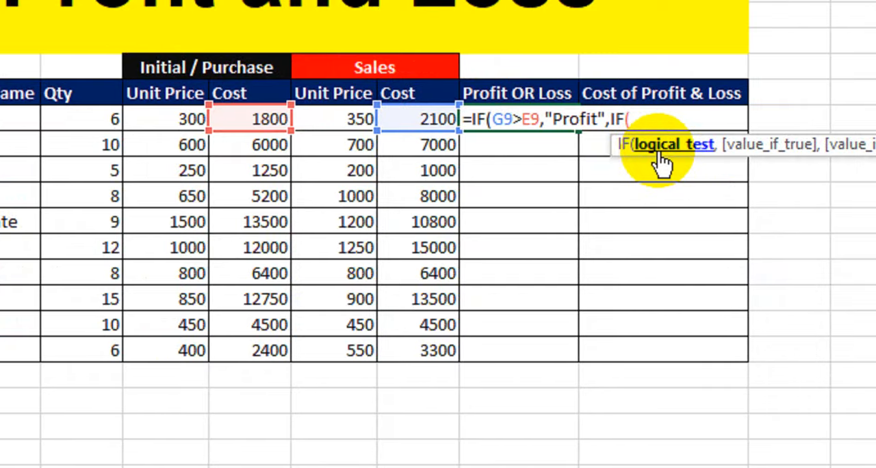
# Nest a second IF as the formula's false result, returning "Loss" when G9<E9.
pyautogui.click(423, 122)
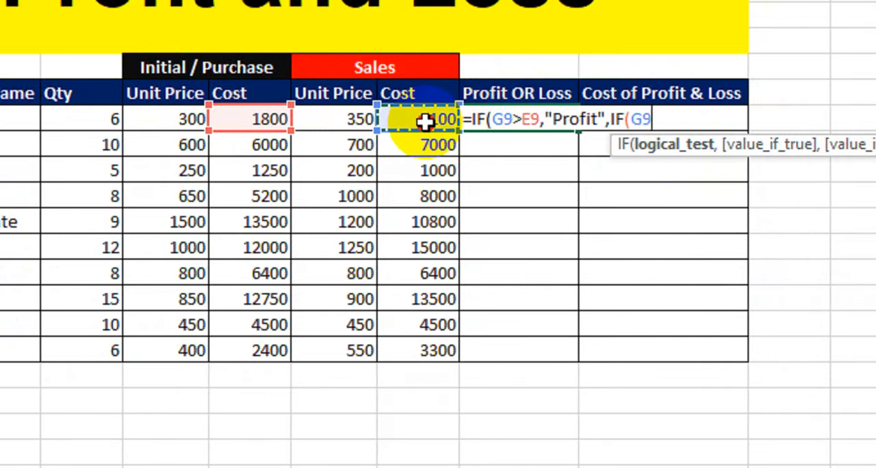
pyautogui.write('<')
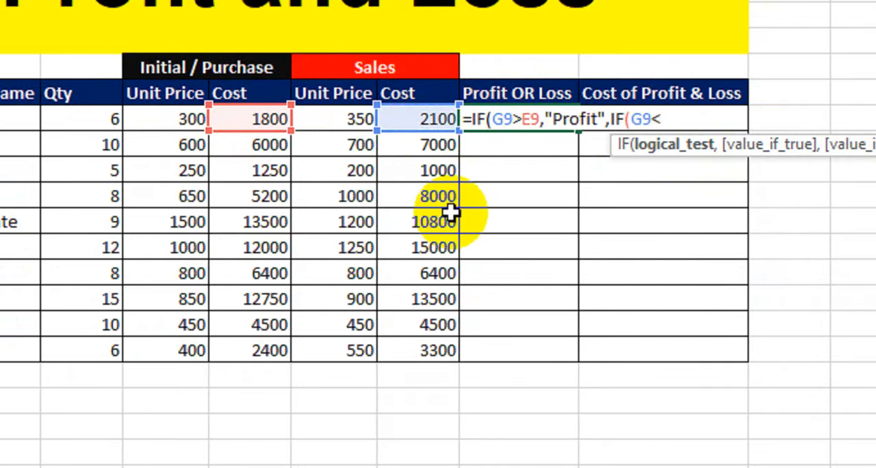
pyautogui.click(258, 121)
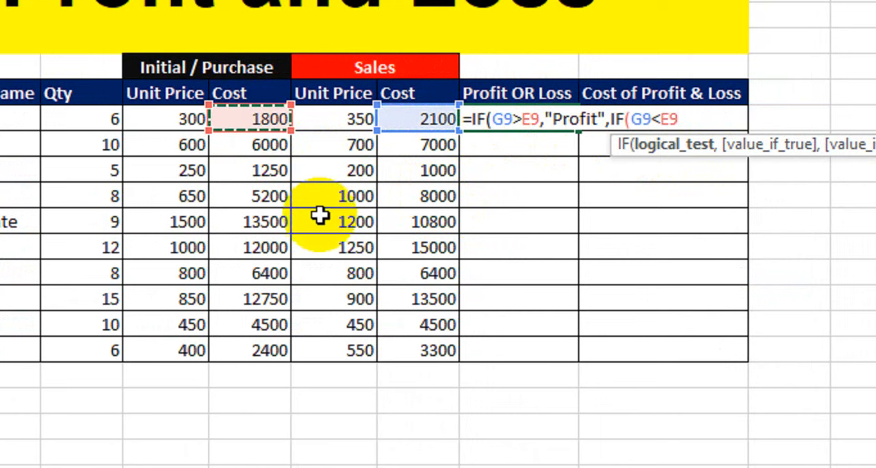
pyautogui.write(',')
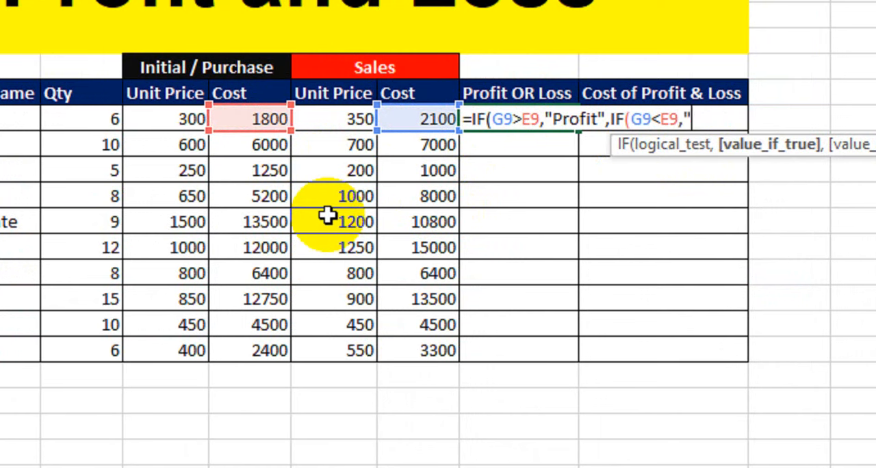
pyautogui.write('"Loss",')
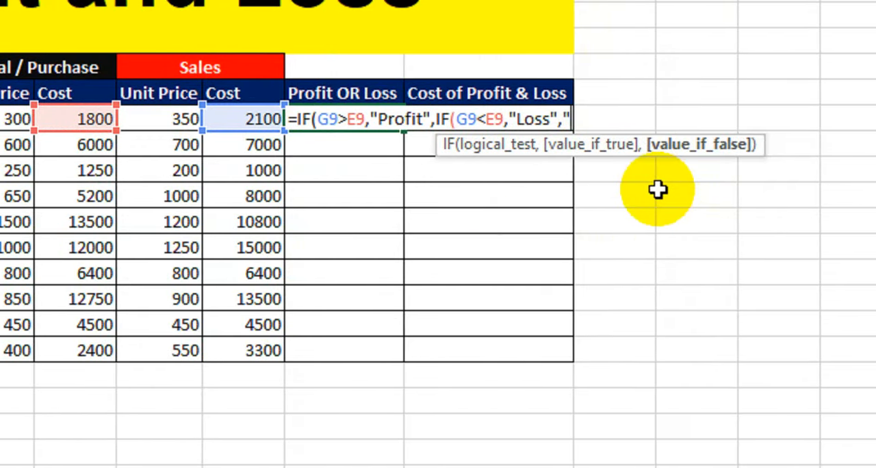
# Complete the nested IF with "No Profit No Loss" as the final false result and enter the formula.
pyautogui.write('"No Profit')
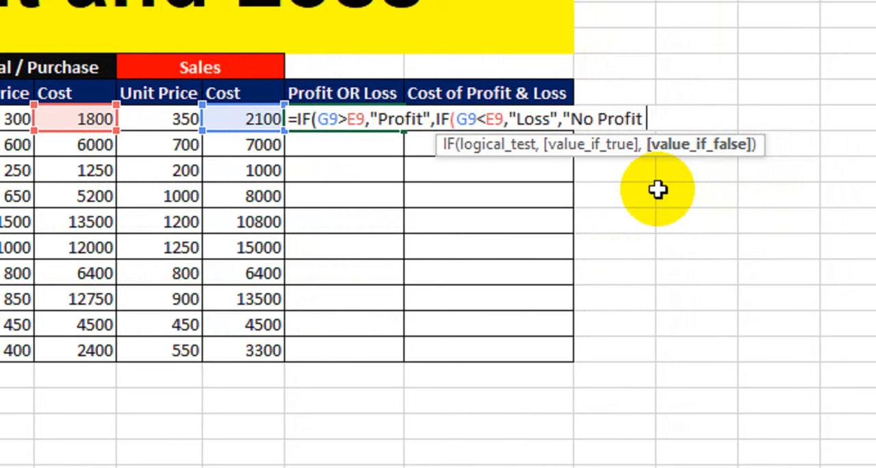
pyautogui.write(' No Loss')
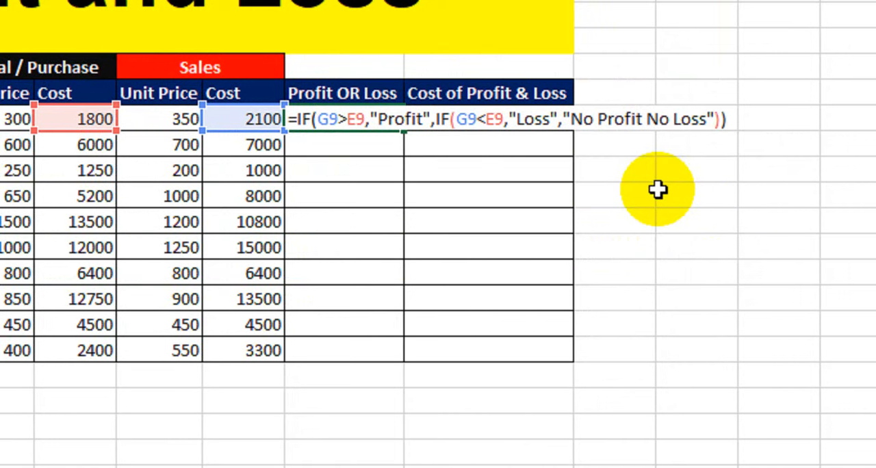
pyautogui.press('Return')
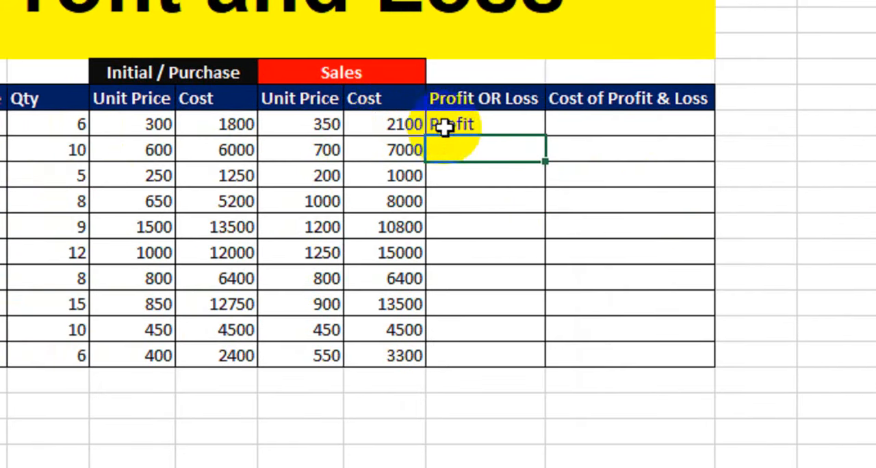
# Fill the Profit OR Loss formula down through the Tea row and autofit the column's width to its text.
pyautogui.click(391, 120)
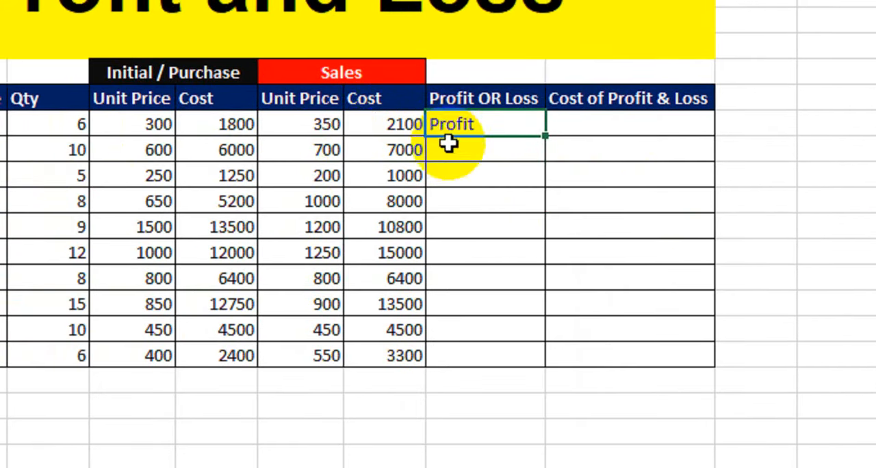
pyautogui.click(338, 123)
pyautogui.click(401, 124)
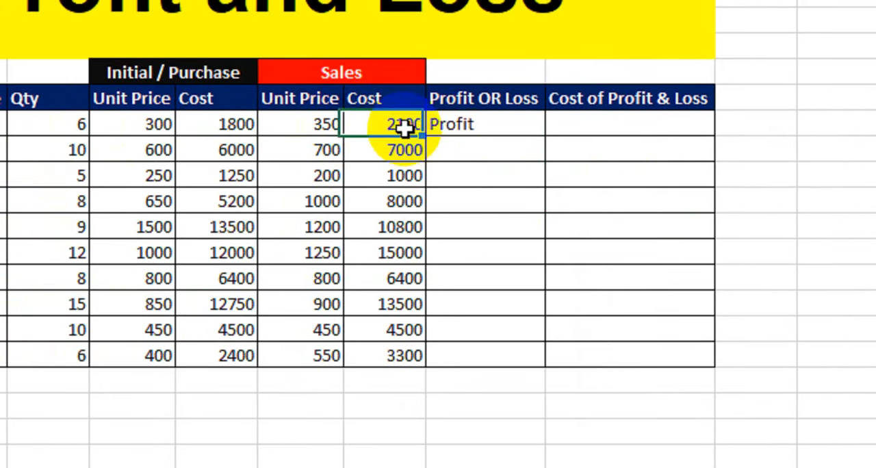
pyautogui.click(492, 128)
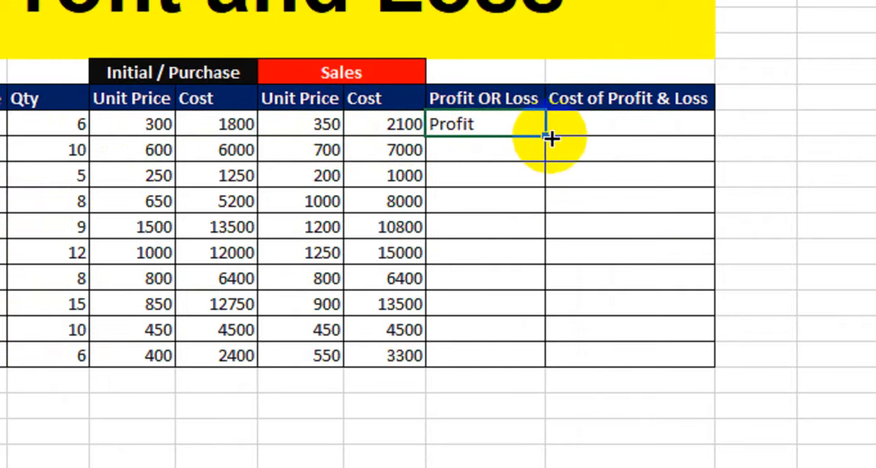
pyautogui.moveTo(543, 180); pyautogui.dragTo(530, 351)
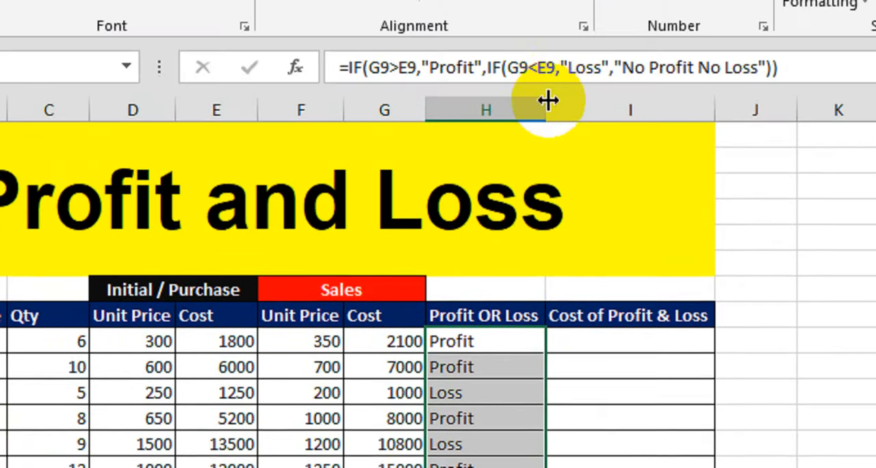
pyautogui.doubleClick(548, 101)
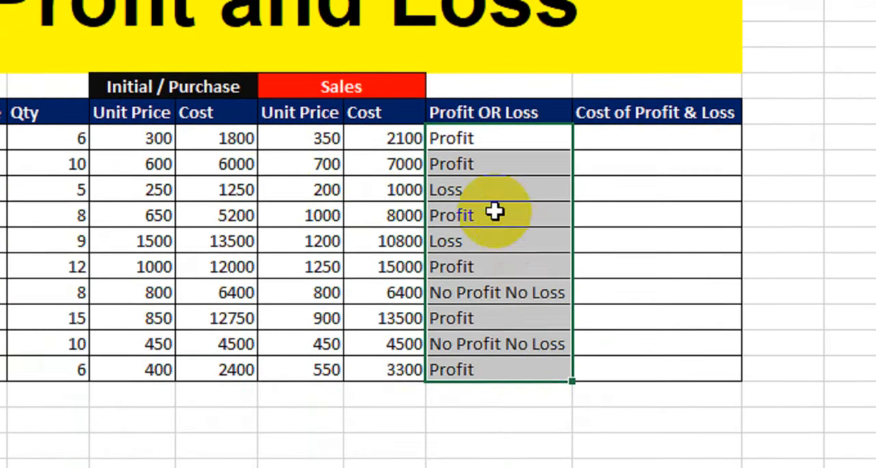
# Compare the Milk row's purchase and sales unit prices with its Profit OR Loss result, and check the Bubble row's result.
pyautogui.click(428, 395)
pyautogui.click(165, 190)
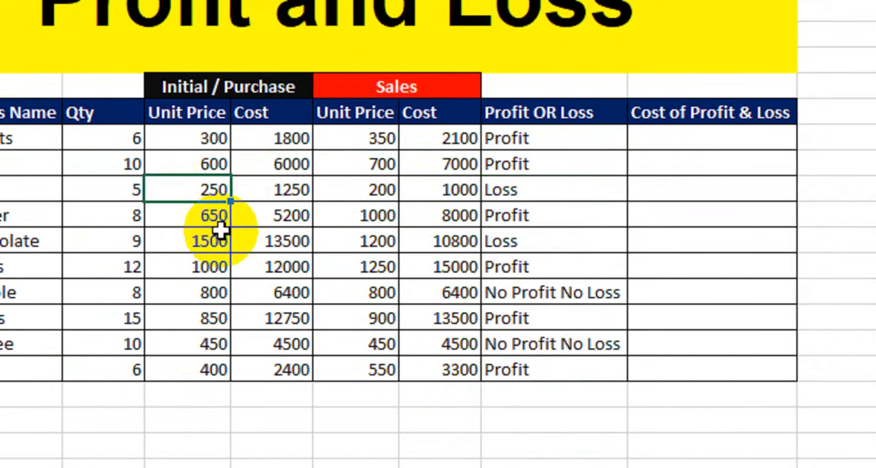
pyautogui.click(373, 190)
pyautogui.click(510, 195)
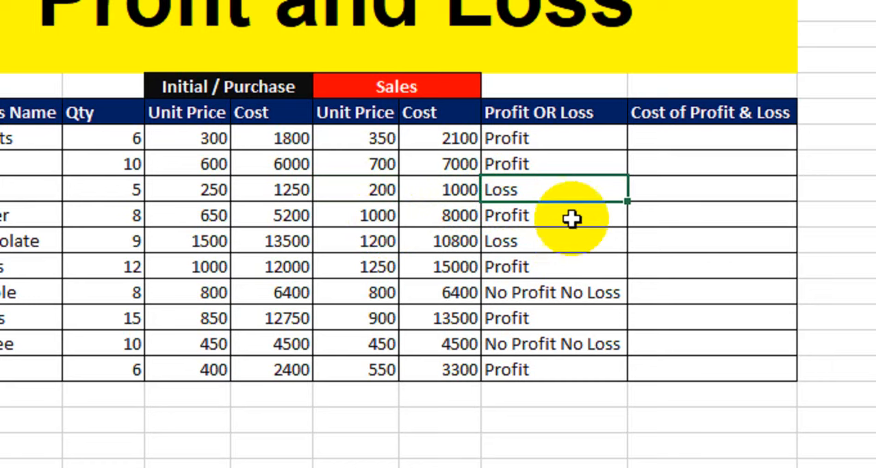
pyautogui.click(542, 296)
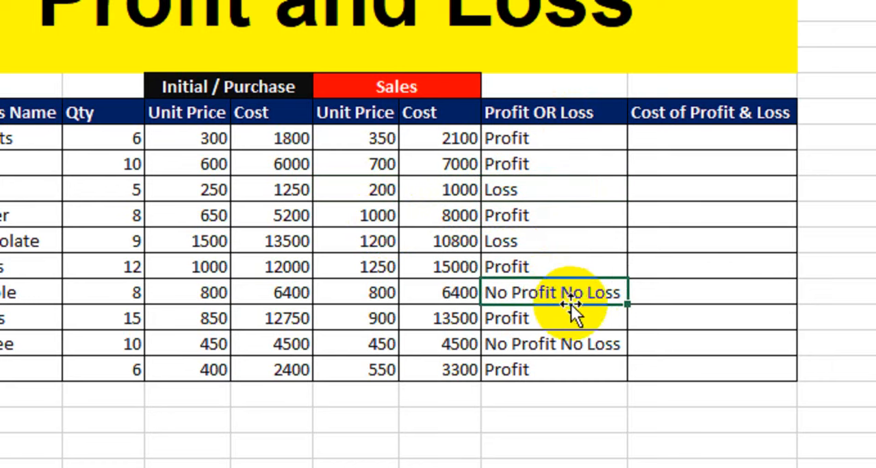
# Compare the Bubble row's purchase and sales unit prices with its result, and review the whole Profit OR Loss column.
pyautogui.click(216, 299)
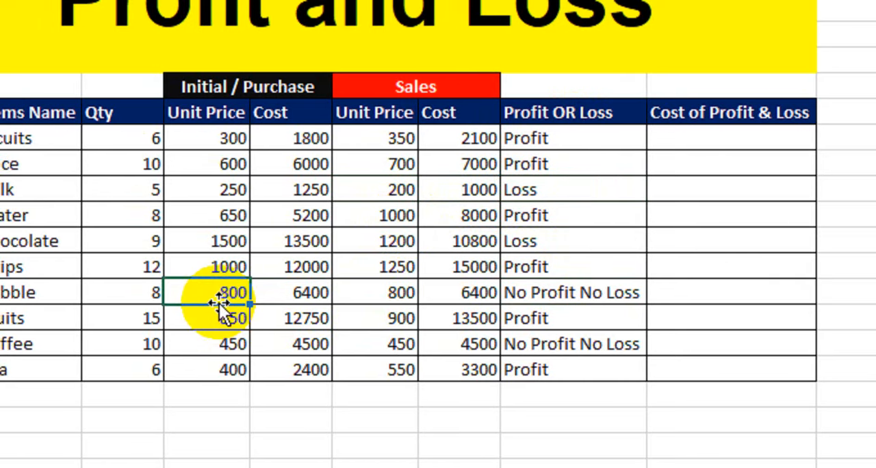
pyautogui.click(377, 295)
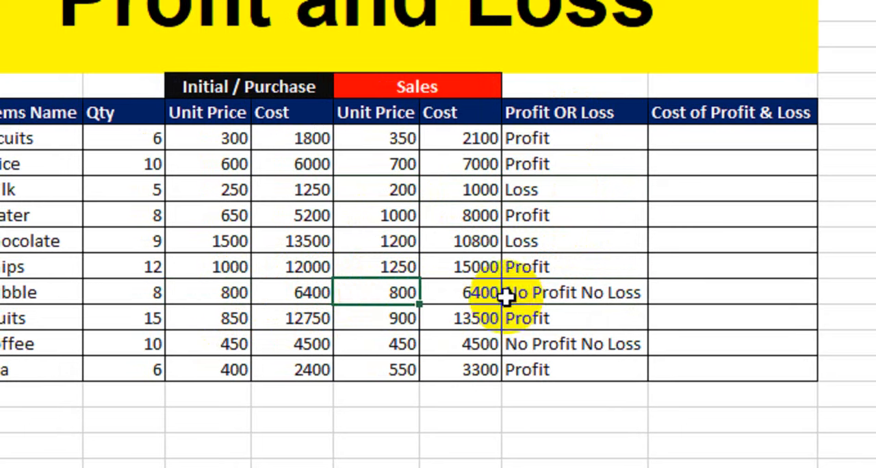
pyautogui.click(541, 295)
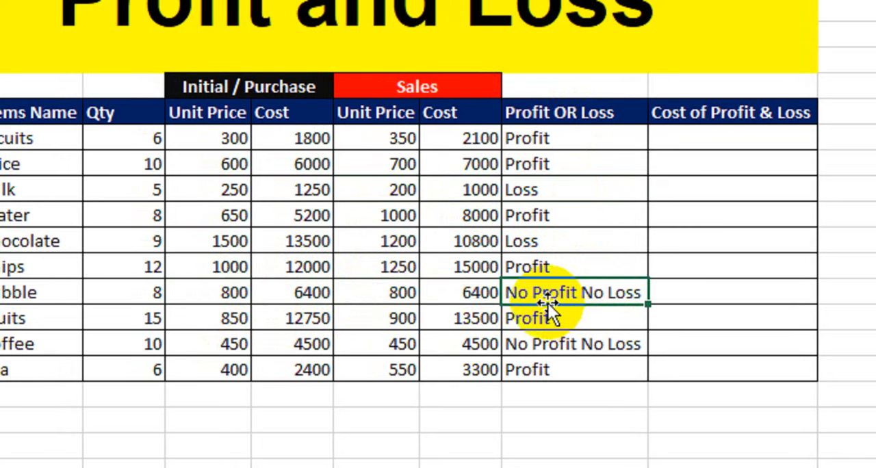
pyautogui.moveTo(570, 139); pyautogui.dragTo(568, 377)
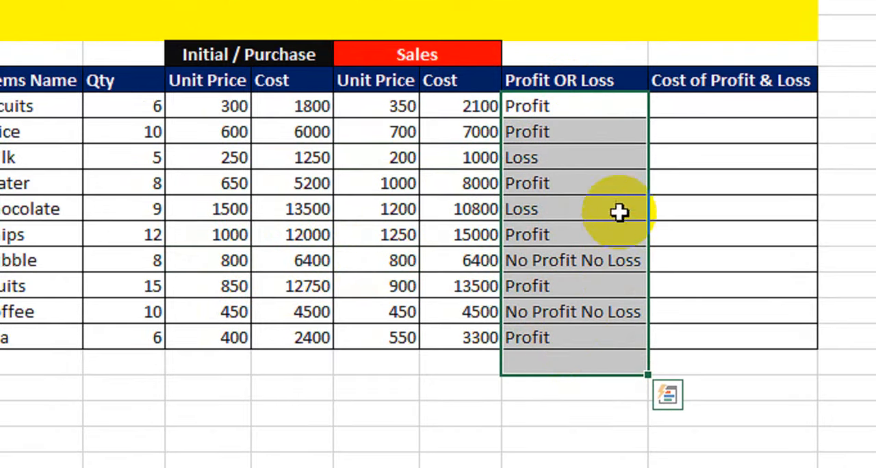
# Enter =G9-E9 in the first row of Cost of Profit & Loss to subtract purchase cost from sales cost.
pyautogui.click(693, 105)
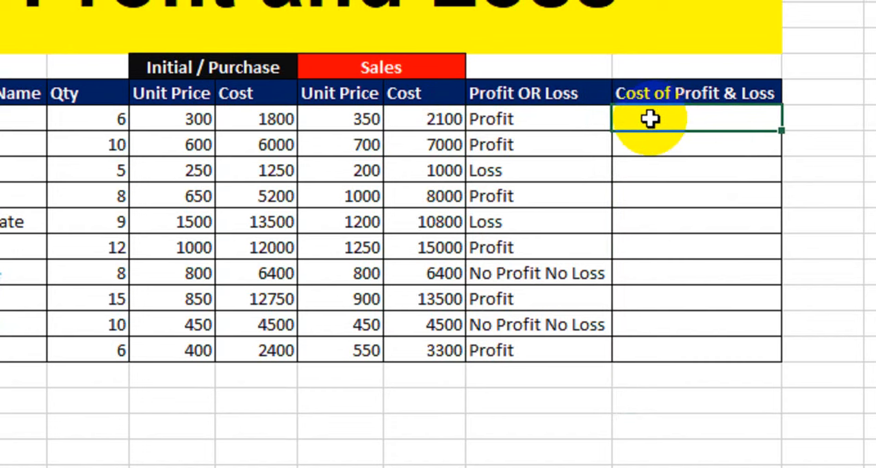
pyautogui.write('=')
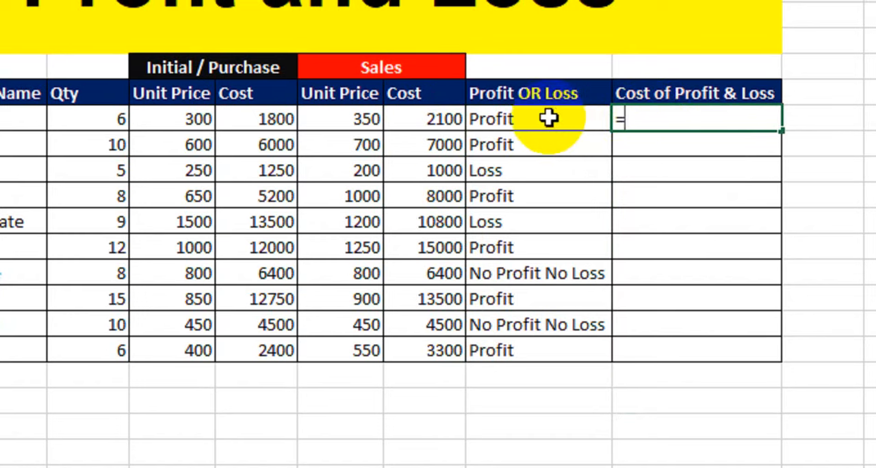
pyautogui.click(443, 121)
pyautogui.write('-')
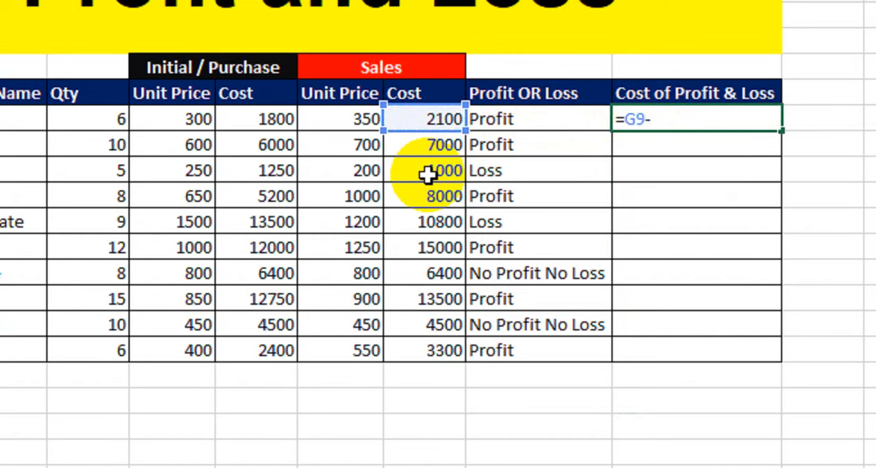
pyautogui.click(260, 118)
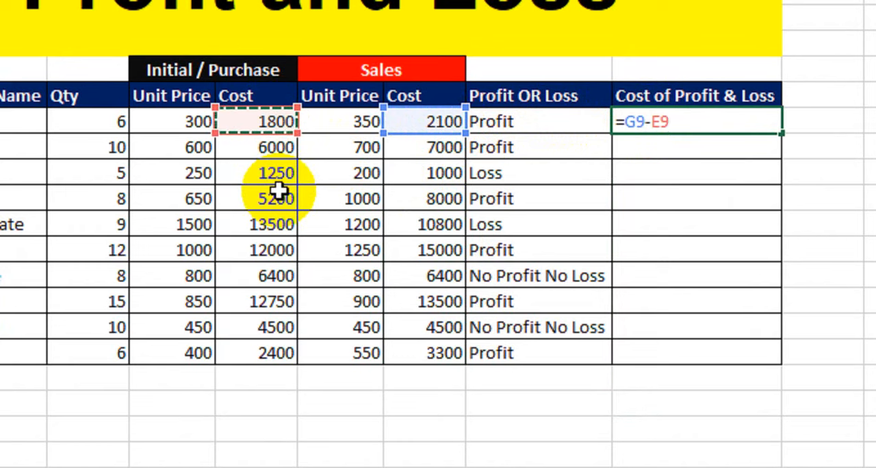
pyautogui.press('Return')
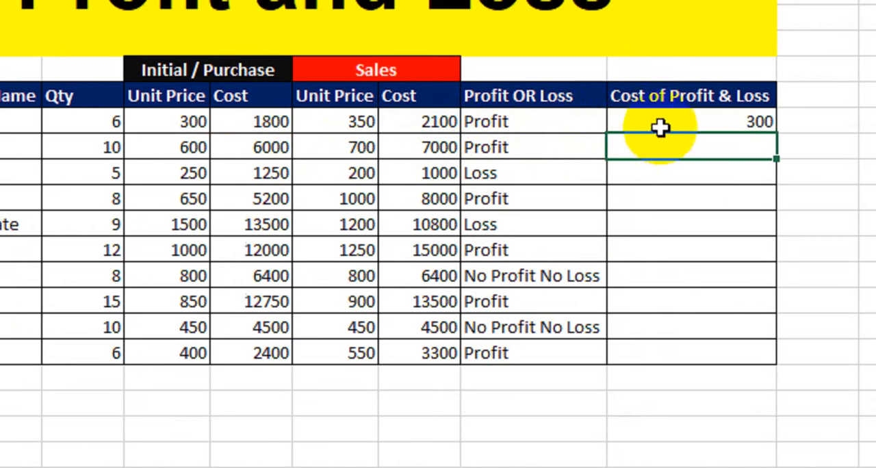
# Fill the Cost of Profit & Loss formula down through the Tea row.
pyautogui.moveTo(657, 125); pyautogui.dragTo(525, 122)
pyautogui.click(658, 126)
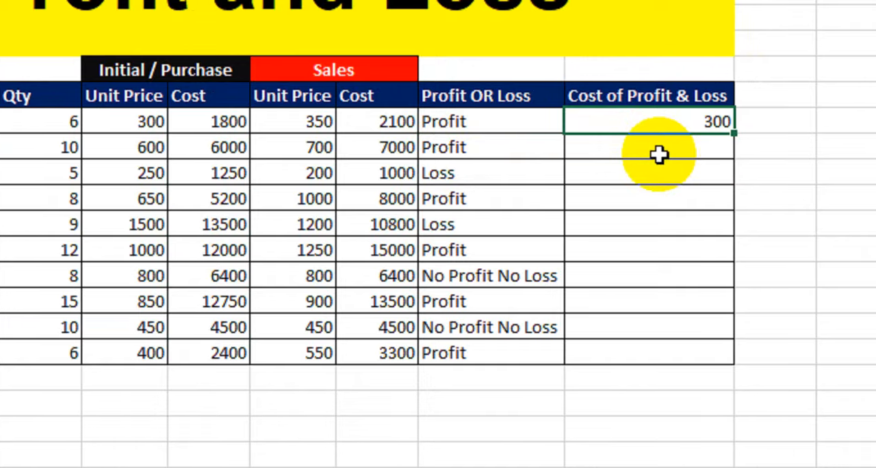
pyautogui.click(741, 141)
pyautogui.click(638, 125)
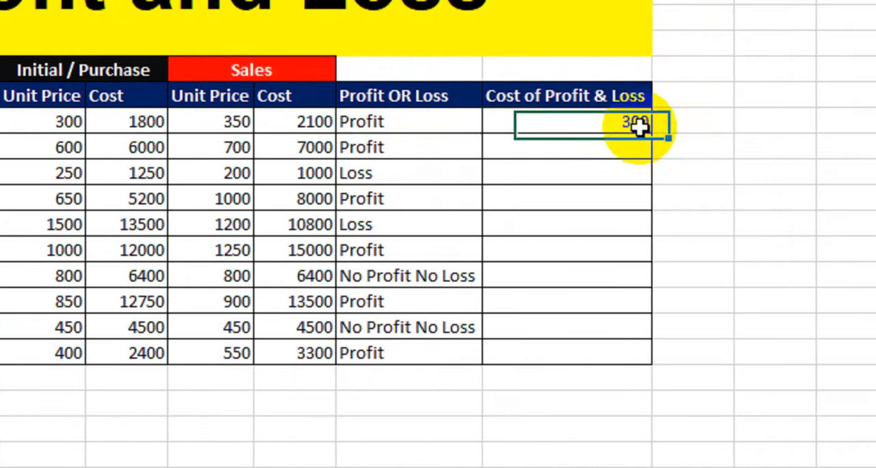
pyautogui.moveTo(654, 133); pyautogui.dragTo(616, 371)
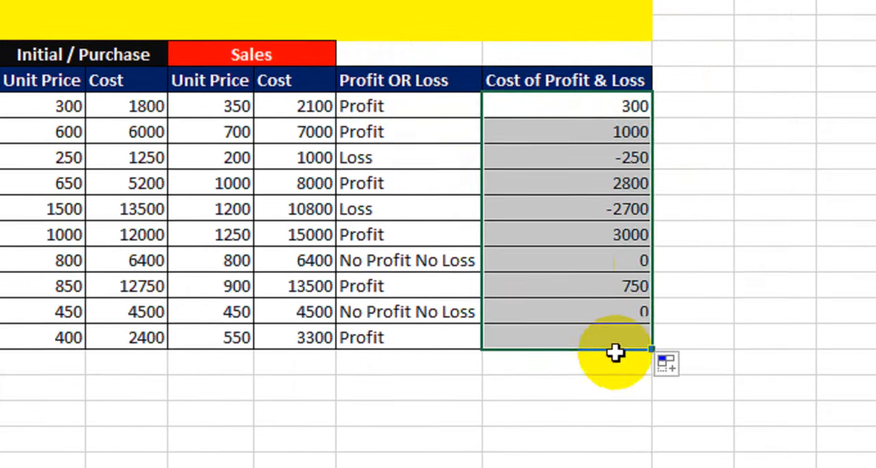
# Compare the Cost of Profit & Loss amounts with the Profit OR Loss labels in the Milk, Chocolate and Bubble rows.
pyautogui.click(584, 144)
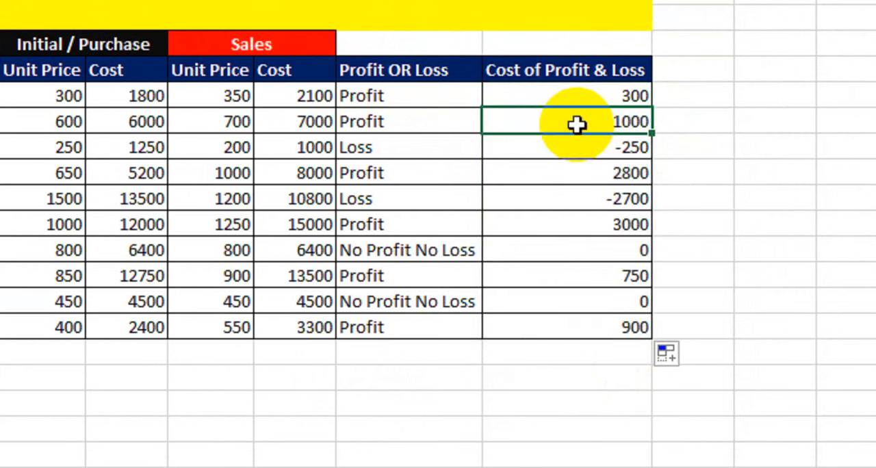
pyautogui.click(532, 147)
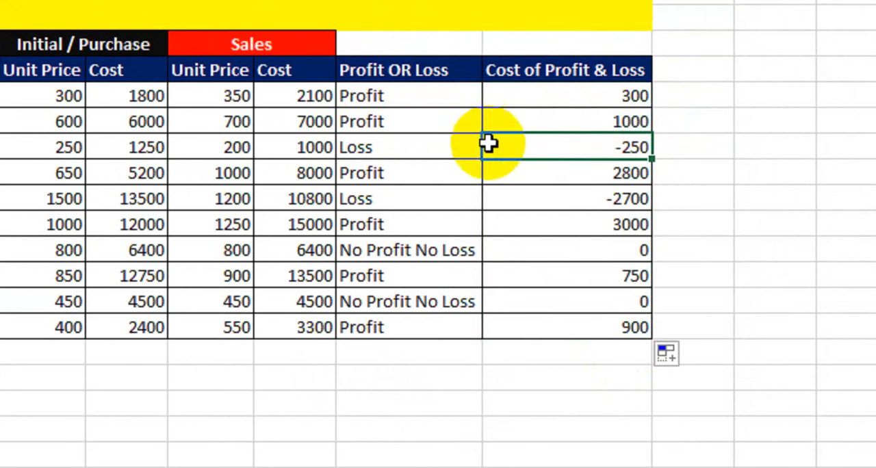
pyautogui.moveTo(489, 146)
pyautogui.mouseDown()
pyautogui.moveTo(407, 148)
pyautogui.moveTo(570, 156)
pyautogui.mouseUp()
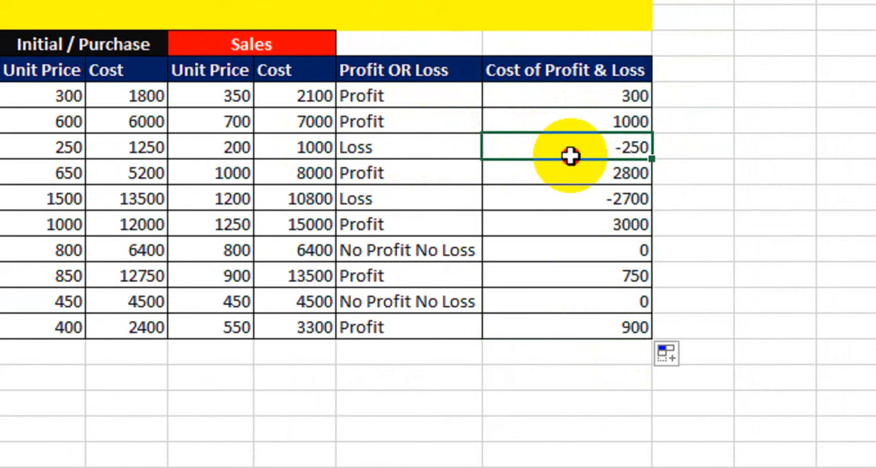
pyautogui.moveTo(573, 209); pyautogui.dragTo(418, 203)
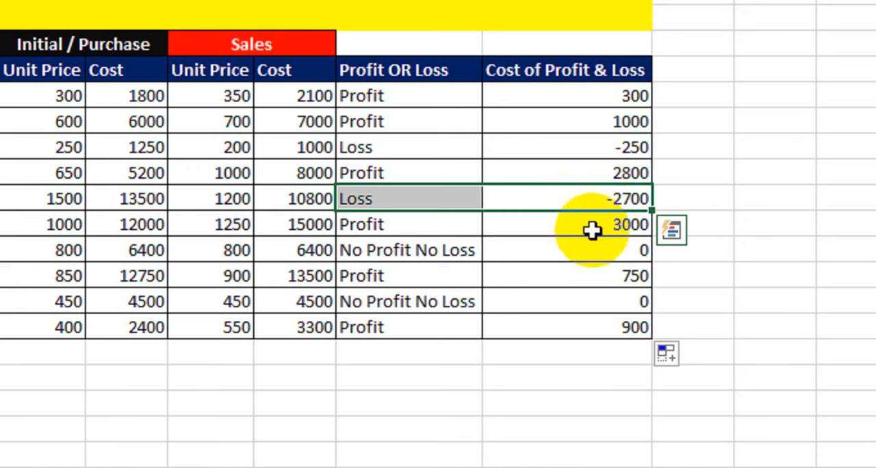
pyautogui.click(583, 253)
pyautogui.moveTo(581, 250); pyautogui.dragTo(315, 250)
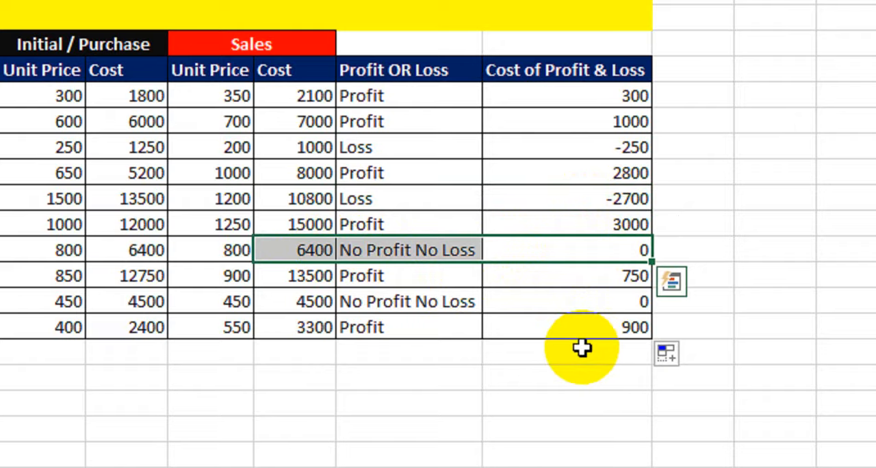
# Enter the labels "No of Profit" and "No of Loss" in the two cells below the Profit OR Loss column.
pyautogui.click(445, 348)
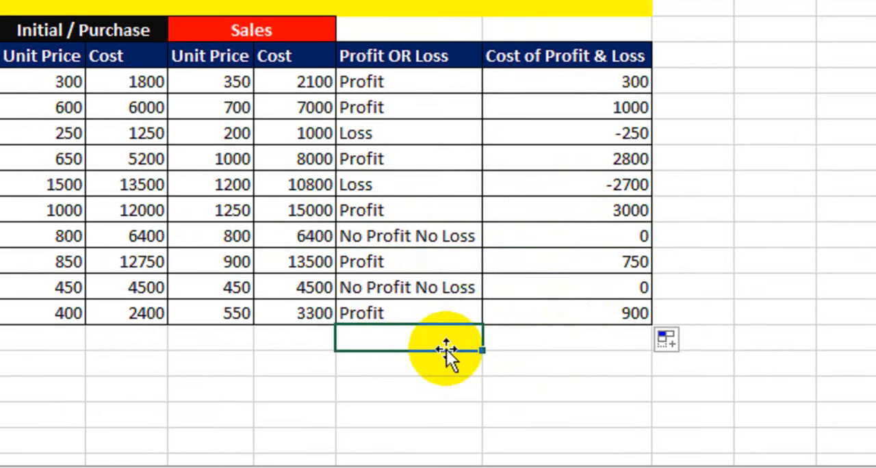
pyautogui.write('No ')
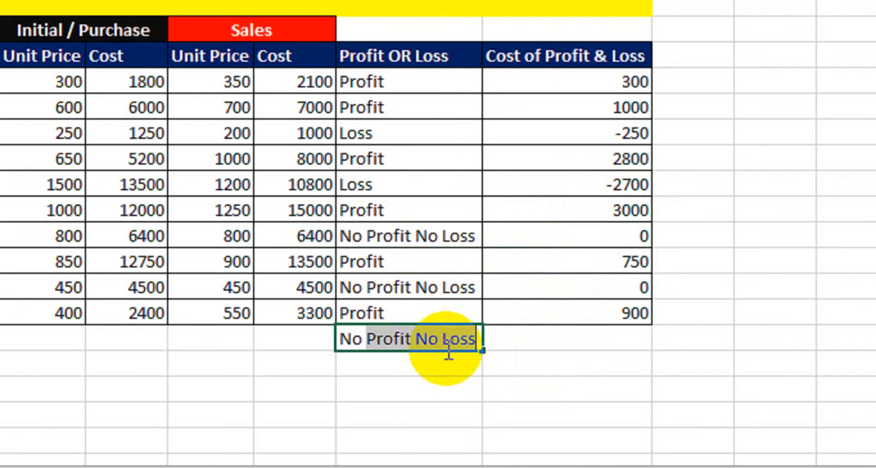
pyautogui.write('Profit')
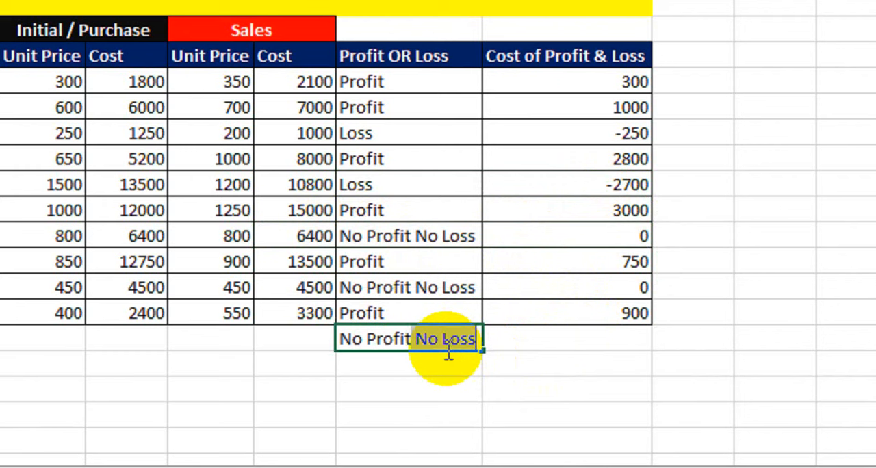
pyautogui.press('BackSpace')
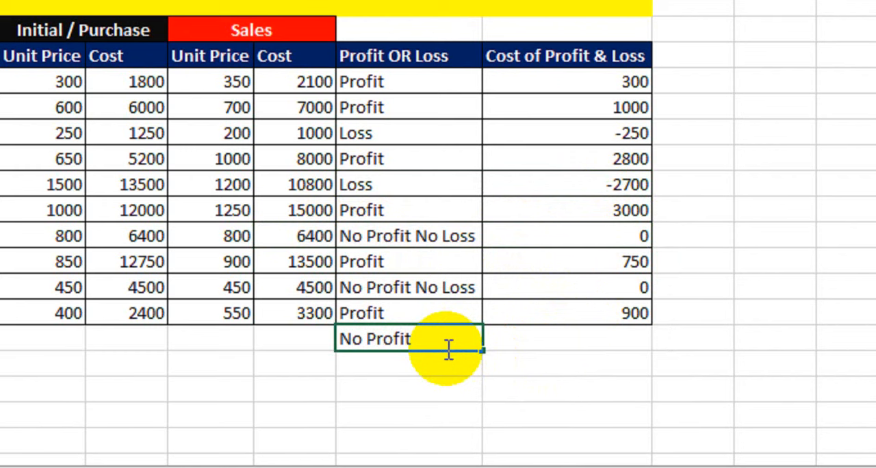
pyautogui.press('BackSpace')
pyautogui.press('BackSpace')
pyautogui.press('BackSpace')
pyautogui.press('BackSpace')
pyautogui.press('BackSpace')
pyautogui.press('BackSpace')
pyautogui.write('of Profit')
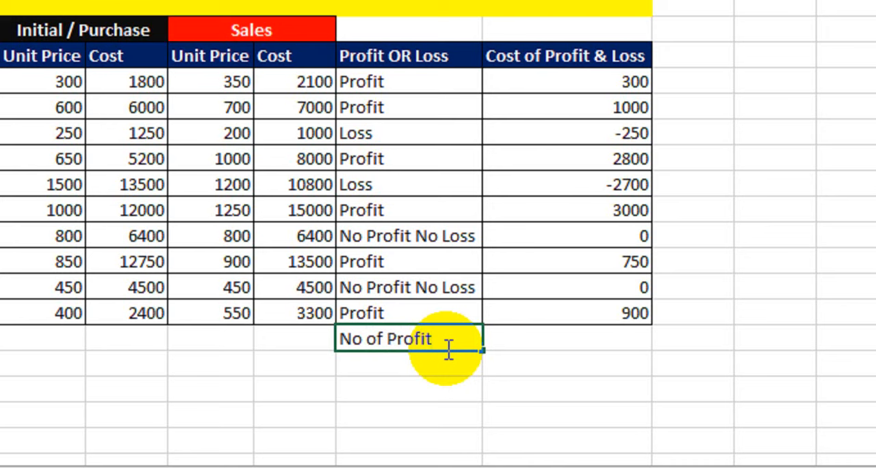
pyautogui.press('Return')
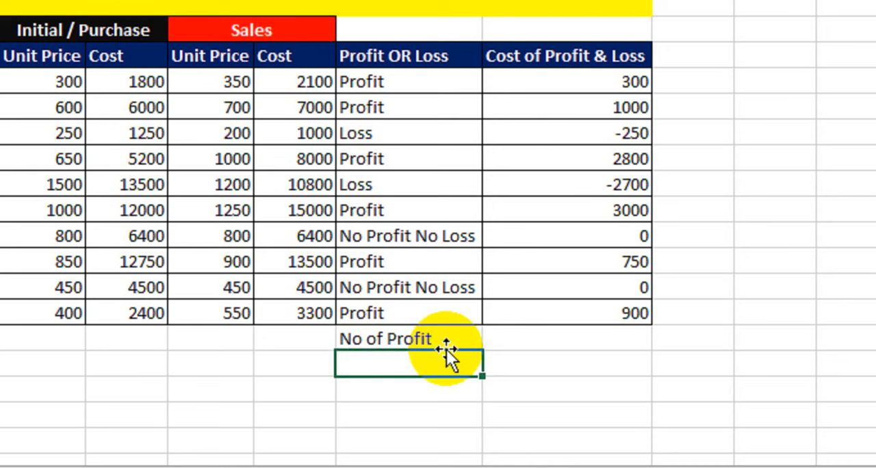
pyautogui.write('No of Loss')
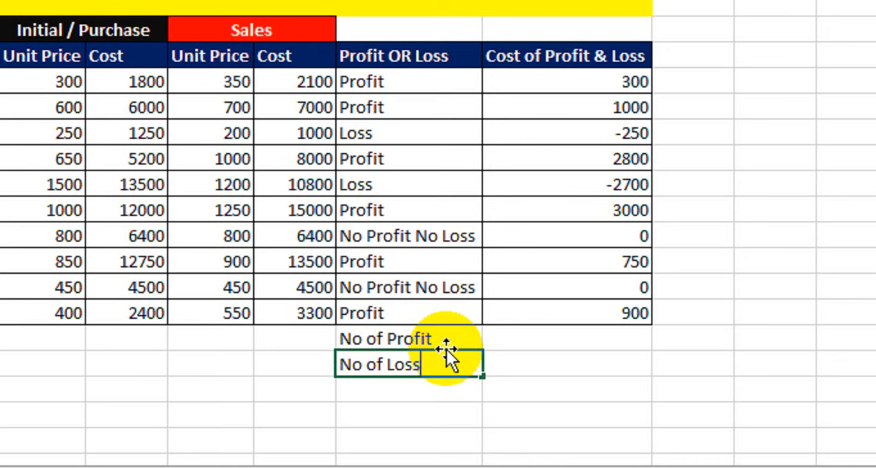
pyautogui.press('Return')
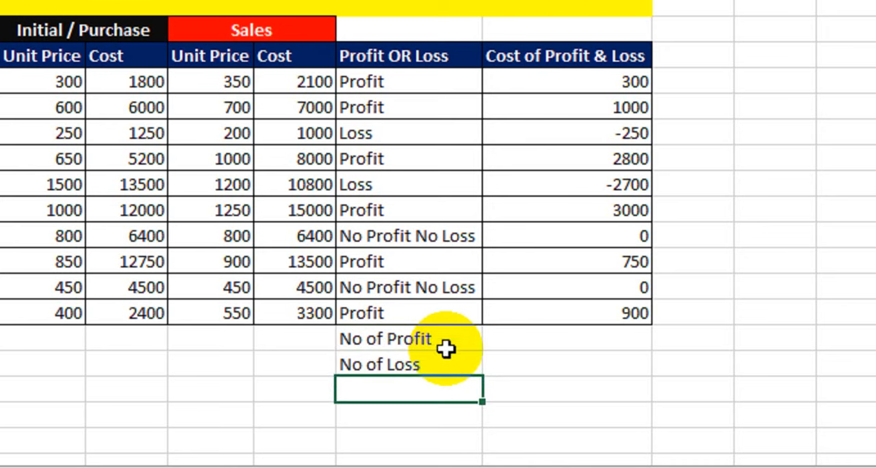
# Add borders and bold to the No of Profit and No of Loss labels and their adjacent value cells.
pyautogui.moveTo(445, 350); pyautogui.dragTo(534, 360)
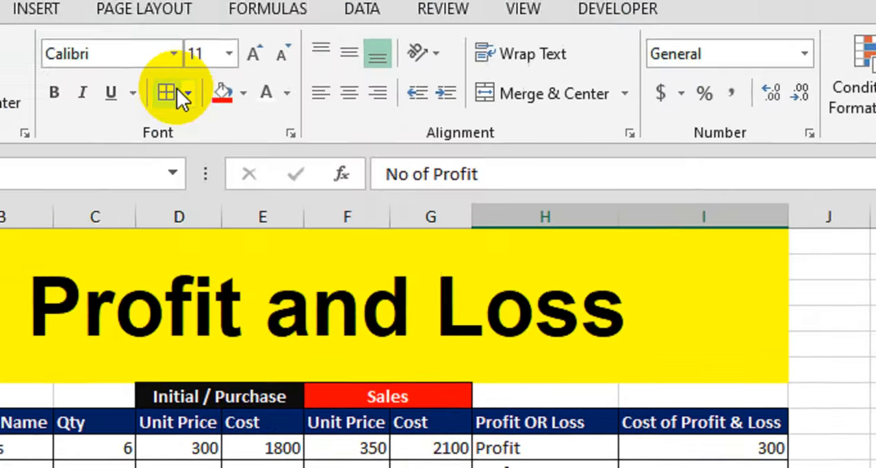
pyautogui.click(176, 90)
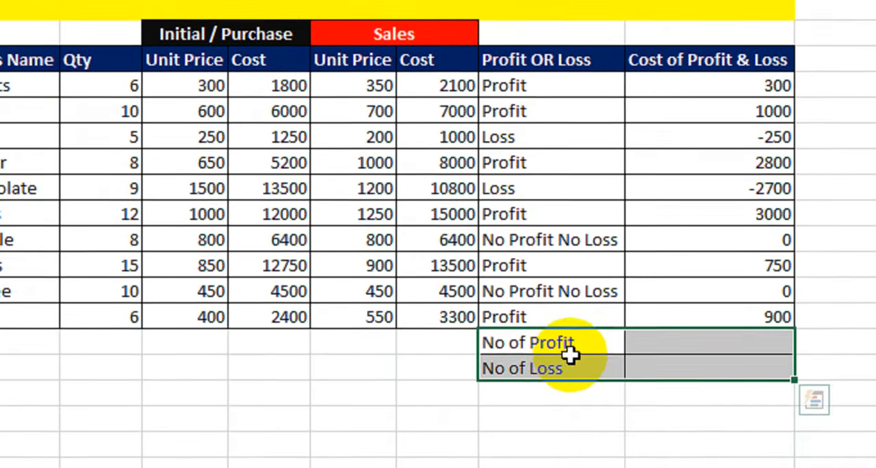
pyautogui.hotkey('ctrl', 'b')
# Enter =SUMIF(I9:I18,">0") beside No of Profit to total the positive amounts.
pyautogui.click(674, 341)
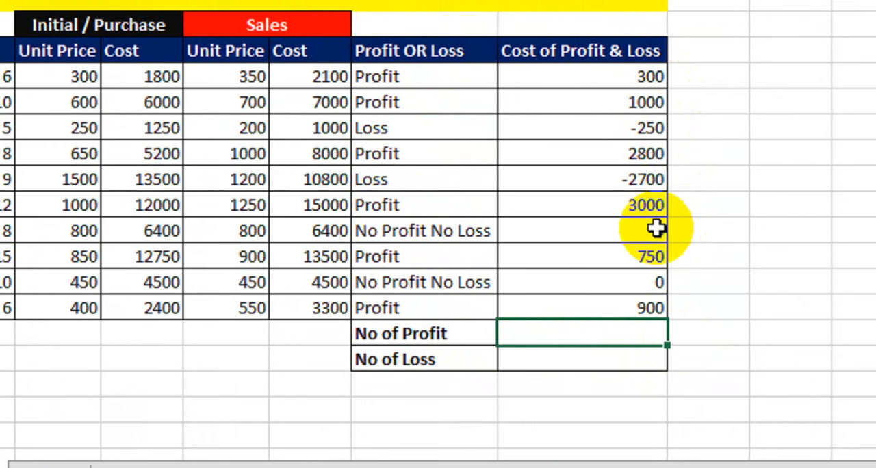
pyautogui.write('=sumif')
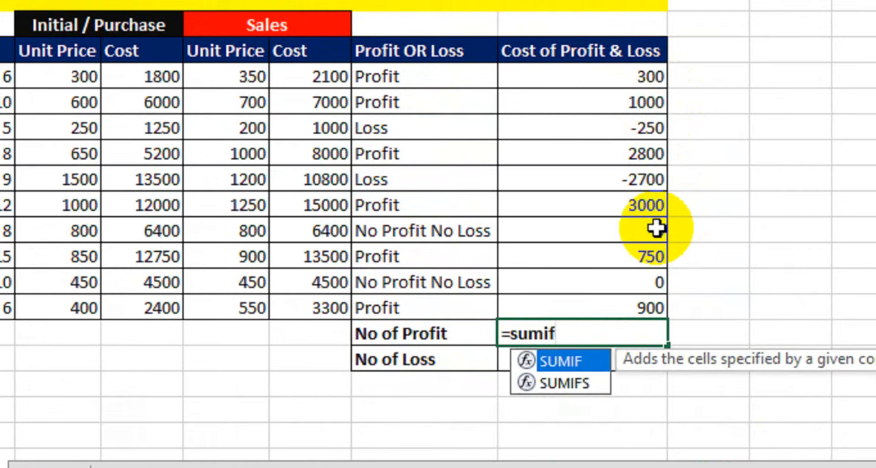
pyautogui.press('Tab')
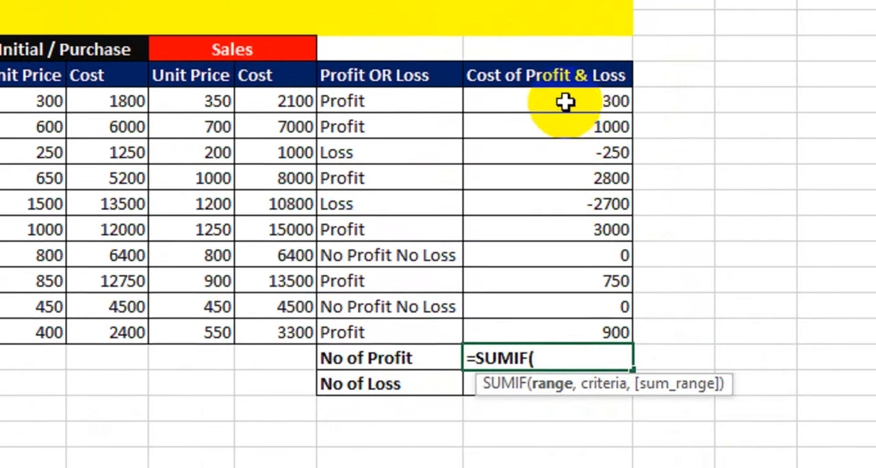
pyautogui.moveTo(599, 78); pyautogui.dragTo(580, 275)
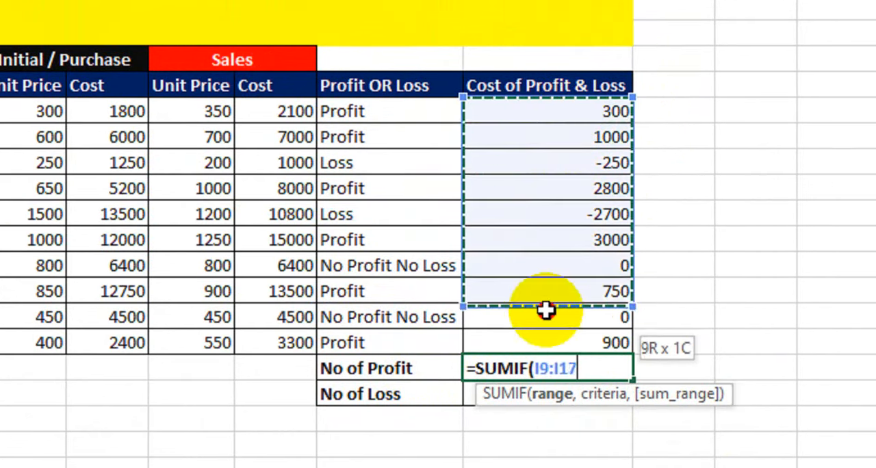
pyautogui.moveTo(546, 310); pyautogui.dragTo(540, 345)
pyautogui.write(',')
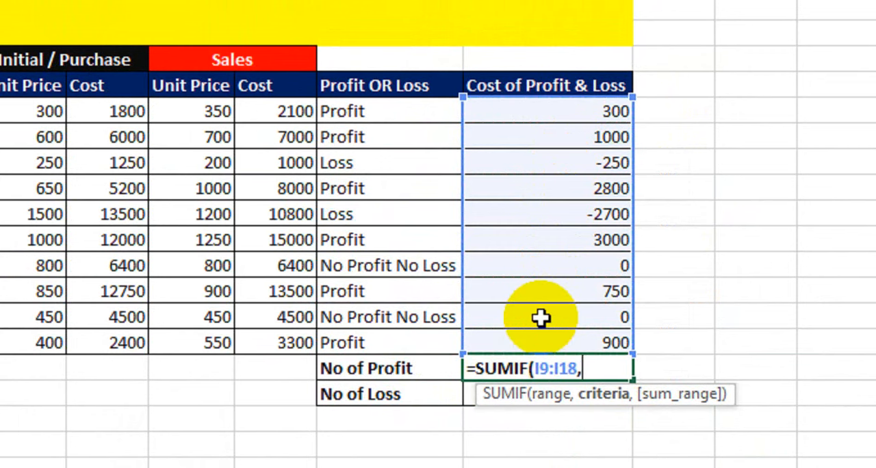
pyautogui.write('">0")')
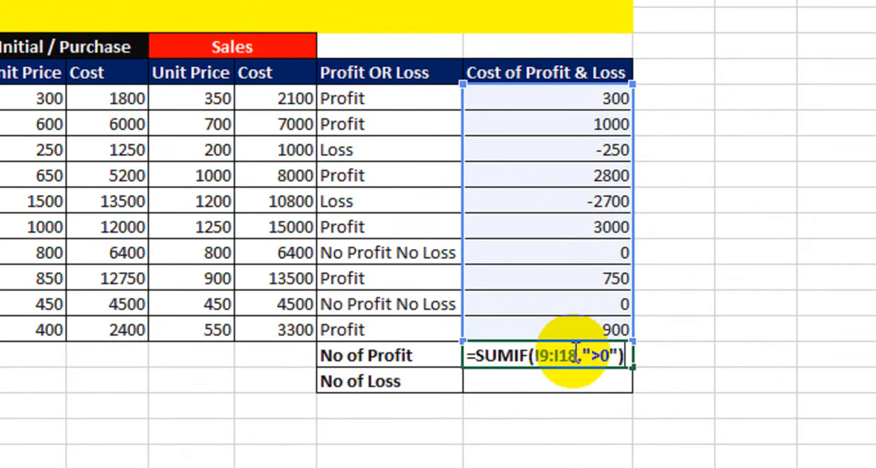
pyautogui.press('Return')
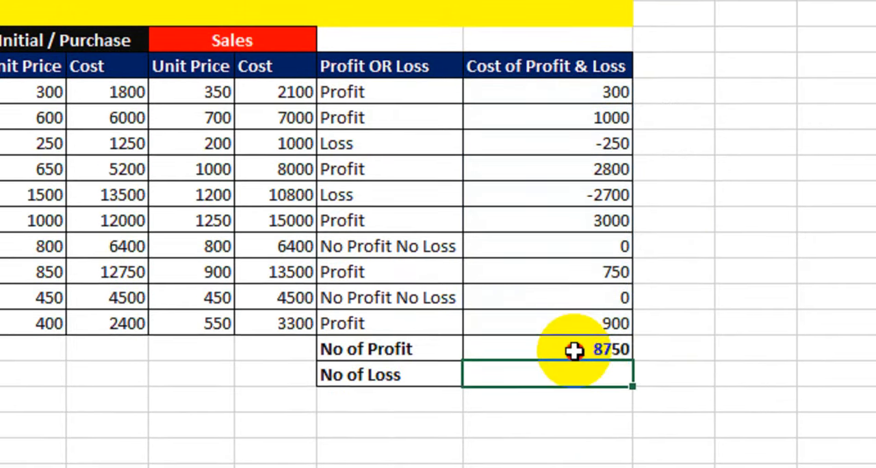
# Check the No of Profit total against the individual amounts in the Cost of Profit & Loss column.
pyautogui.click(571, 355)
pyautogui.click(583, 107)
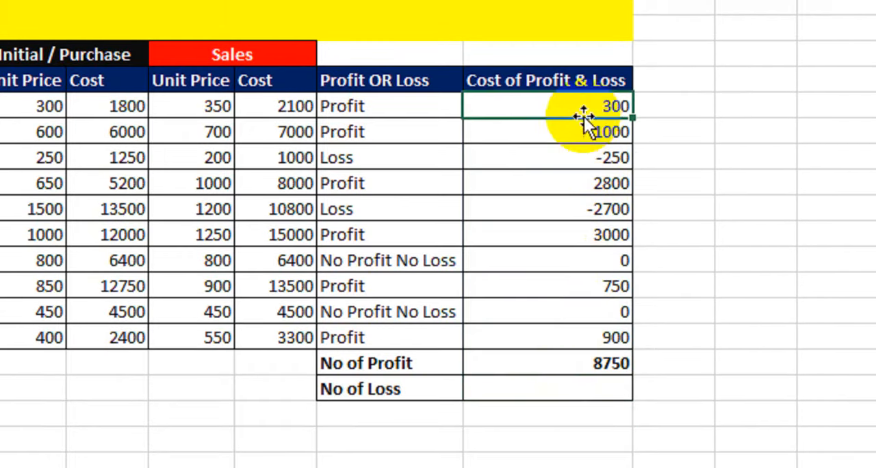
pyautogui.click(579, 127)
pyautogui.click(564, 214)
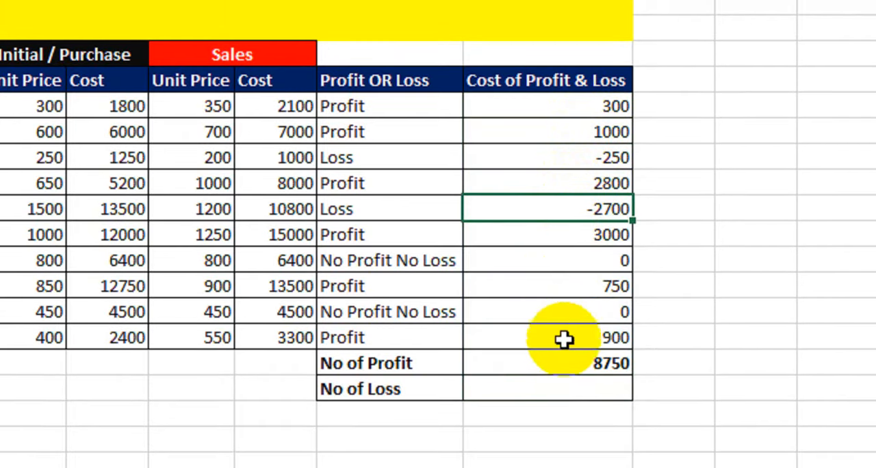
pyautogui.click(567, 364)
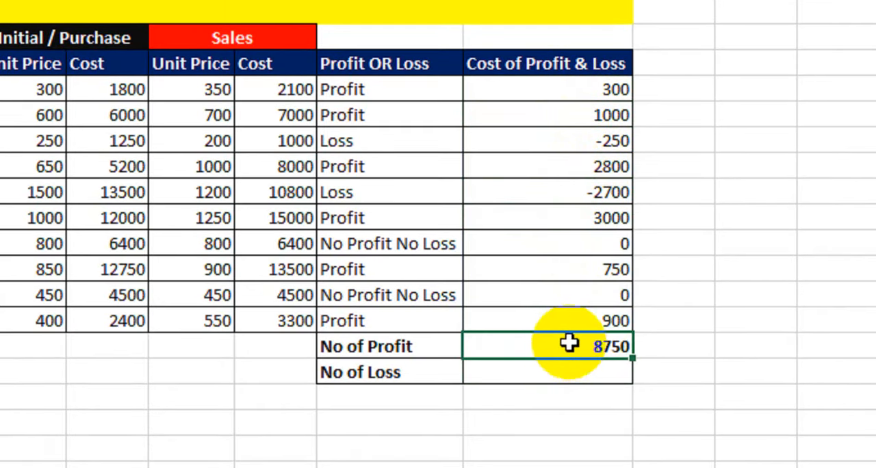
# Enter =SUMIF(I9:I18,"<0") beside No of Loss to total the negative amounts.
pyautogui.click(560, 369)
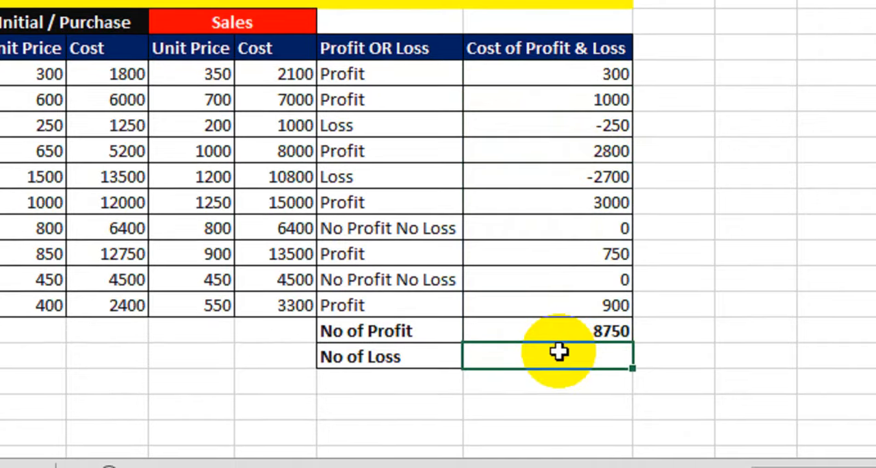
pyautogui.write('=sumif')
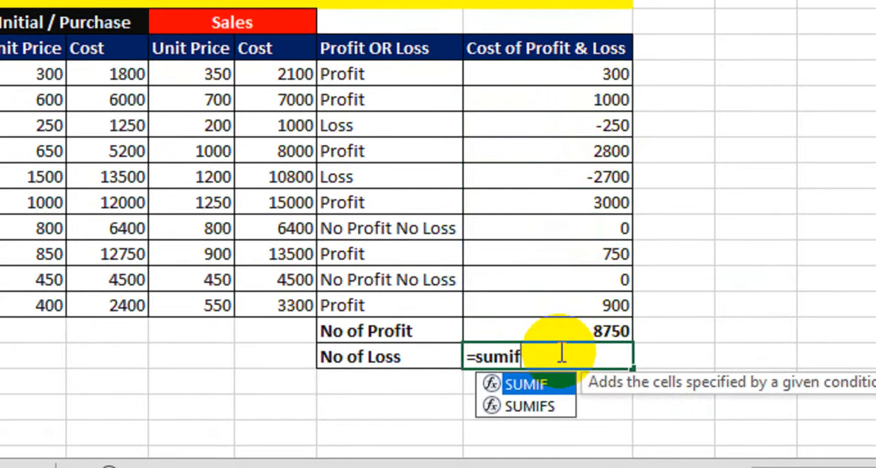
pyautogui.press('Tab')
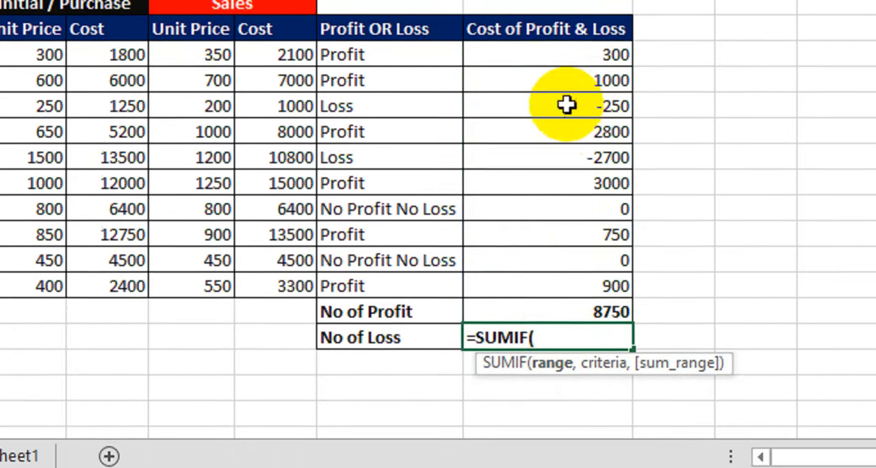
pyautogui.moveTo(553, 55); pyautogui.dragTo(552, 302)
pyautogui.moveTo(551, 339); pyautogui.dragTo(528, 334)
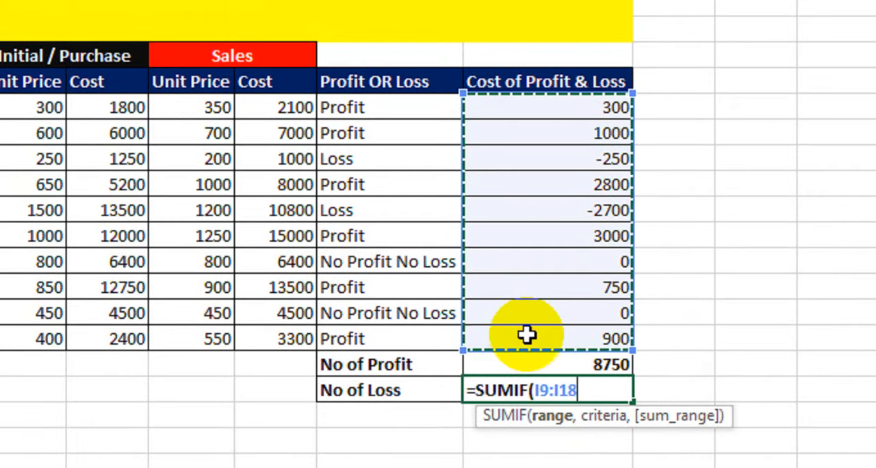
pyautogui.write(',"<')
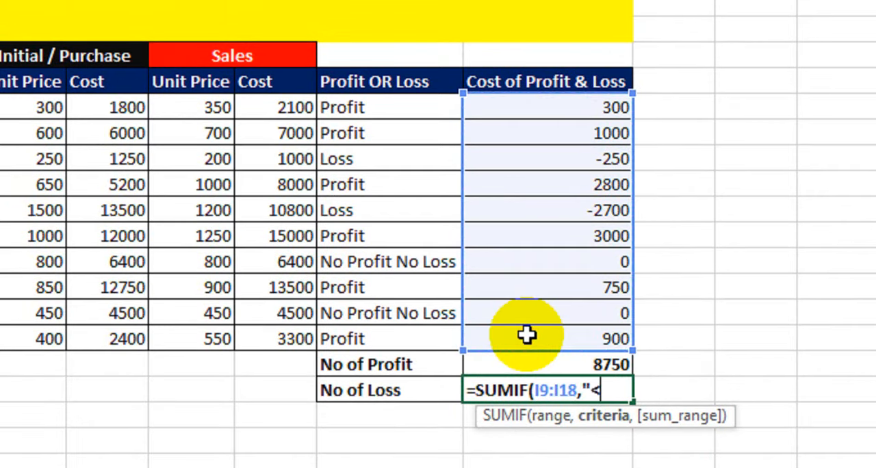
pyautogui.write('0")')
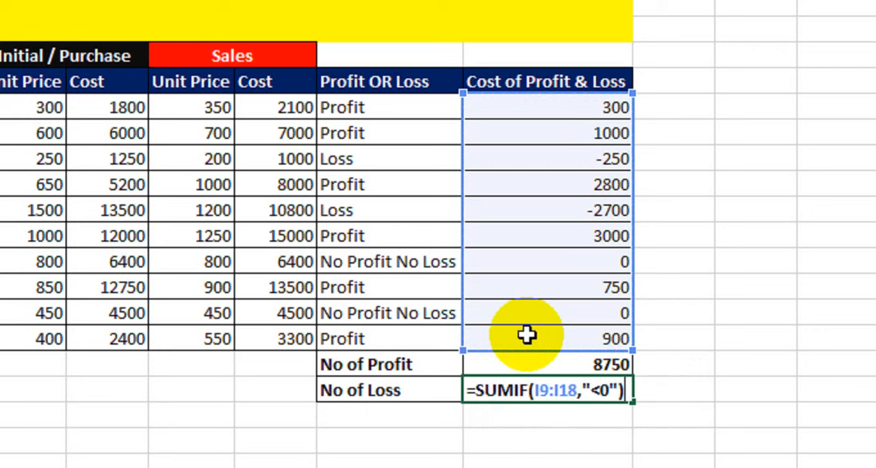
pyautogui.press('Return')
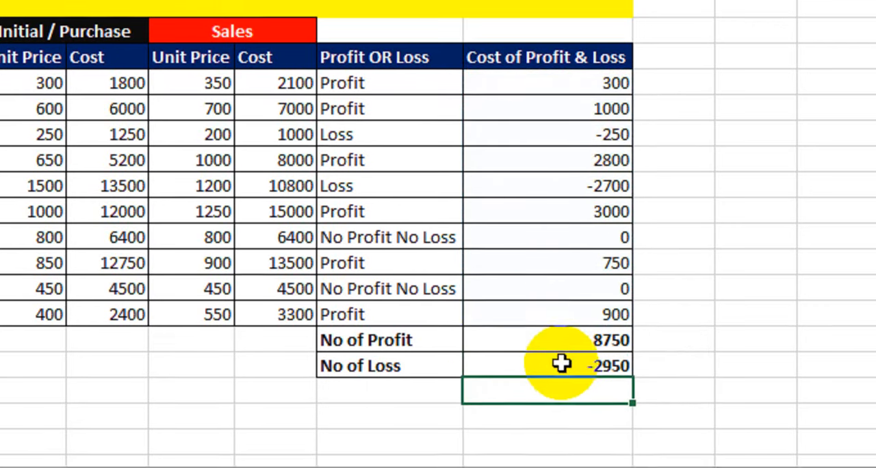
# Review the totals beside No of Profit and No of Loss.
pyautogui.click(562, 389)
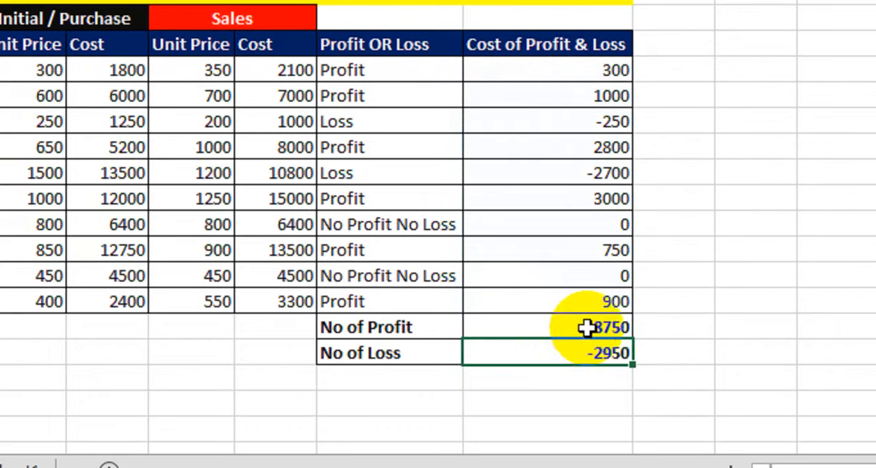
pyautogui.click(582, 327)
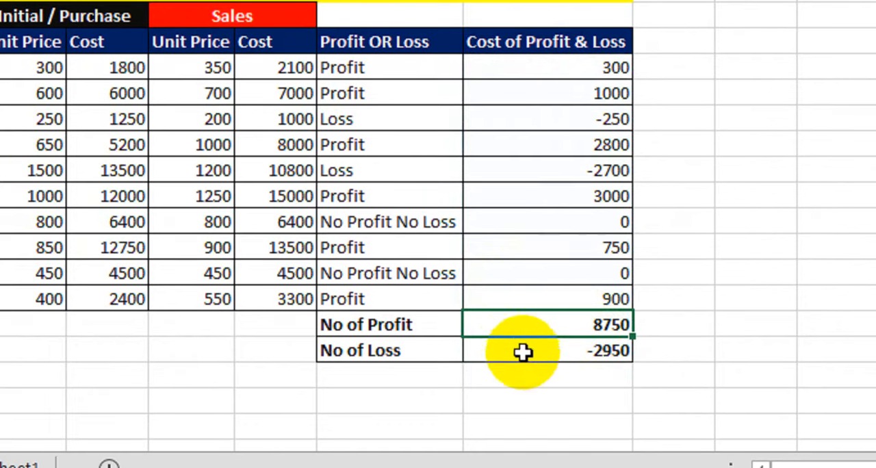
pyautogui.click(523, 353)
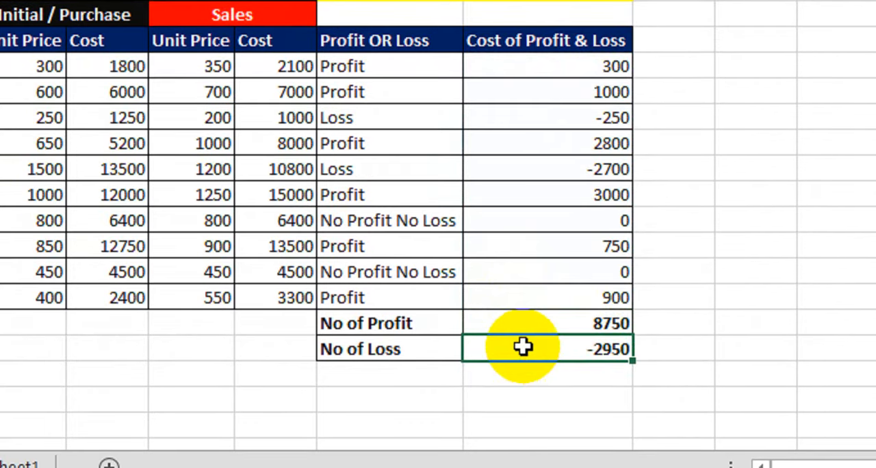